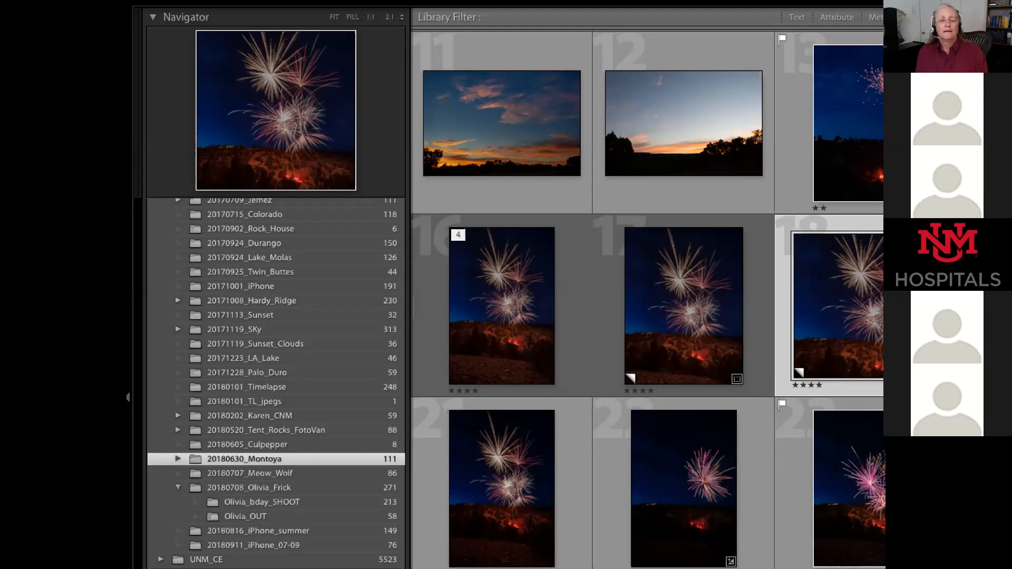
{"action": "key", "text": "Right"}
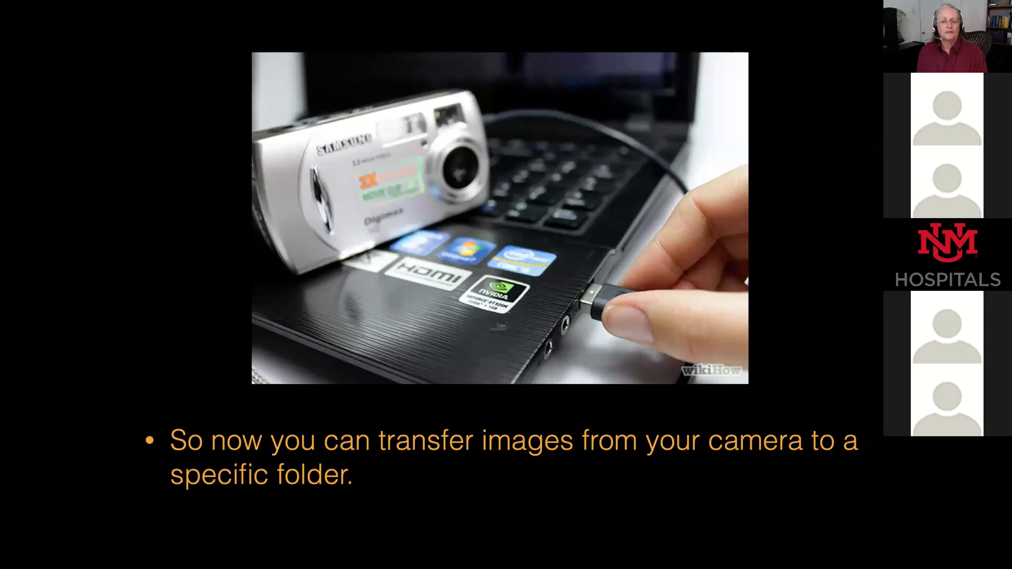
{"action": "key", "text": "Right"}
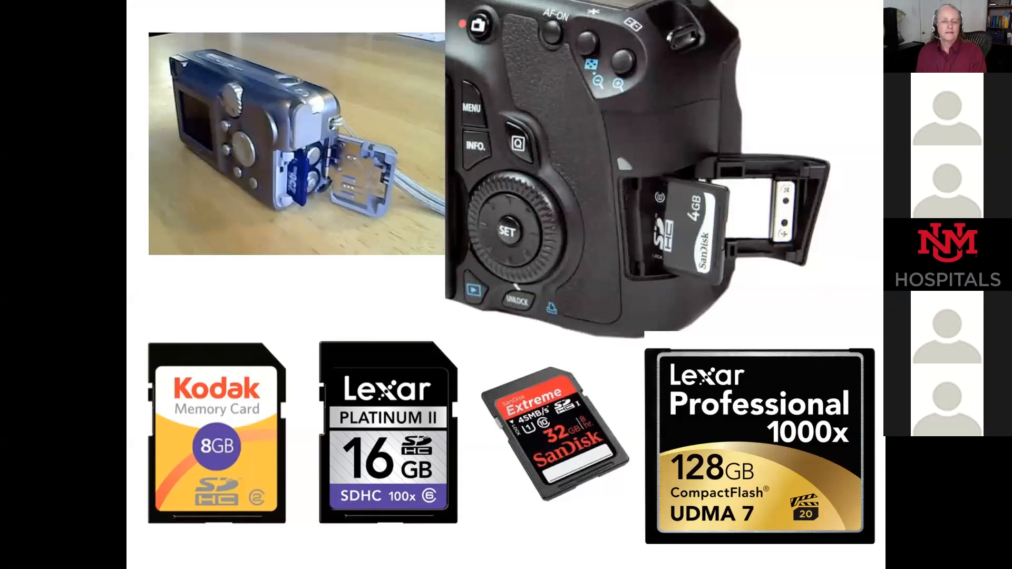
{"action": "key", "text": "Right"}
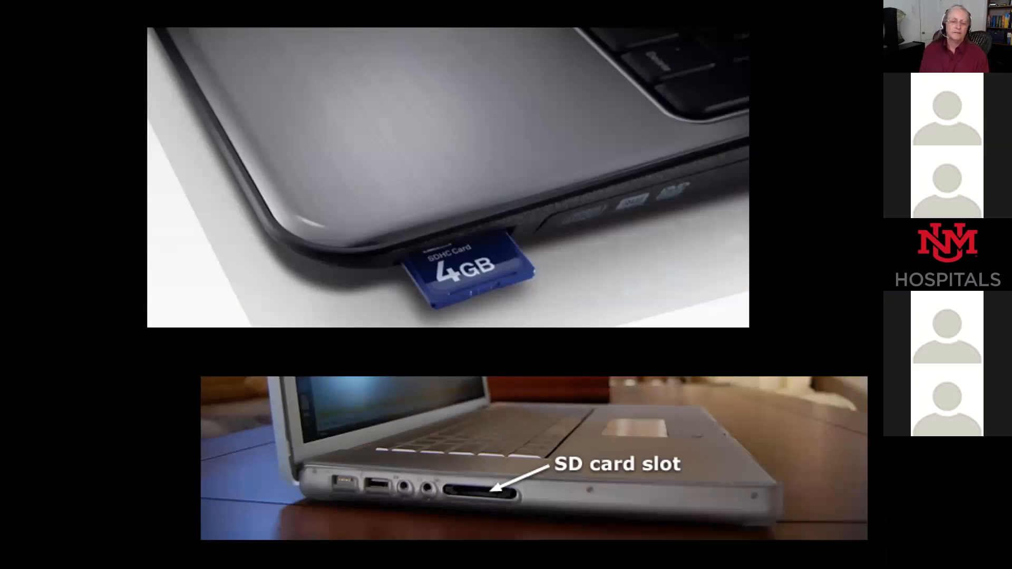
{"action": "key", "text": "Right"}
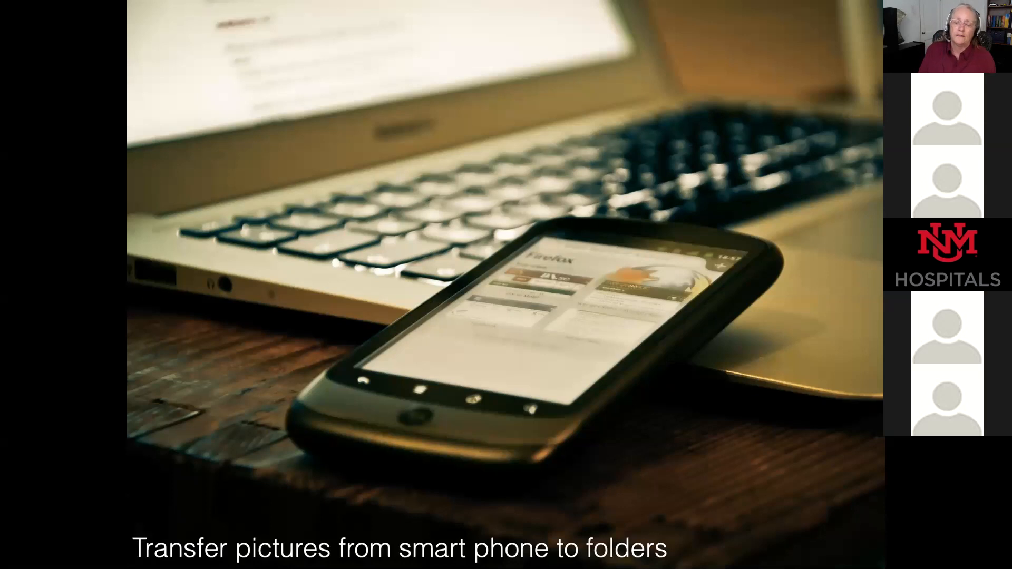
{"action": "key", "text": "Right"}
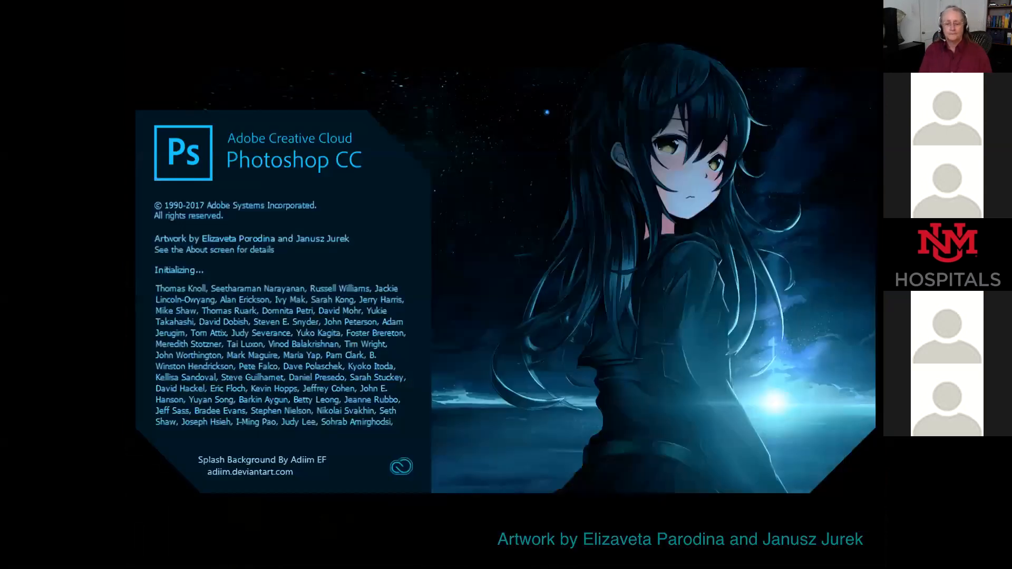
{"action": "key", "text": "Right"}
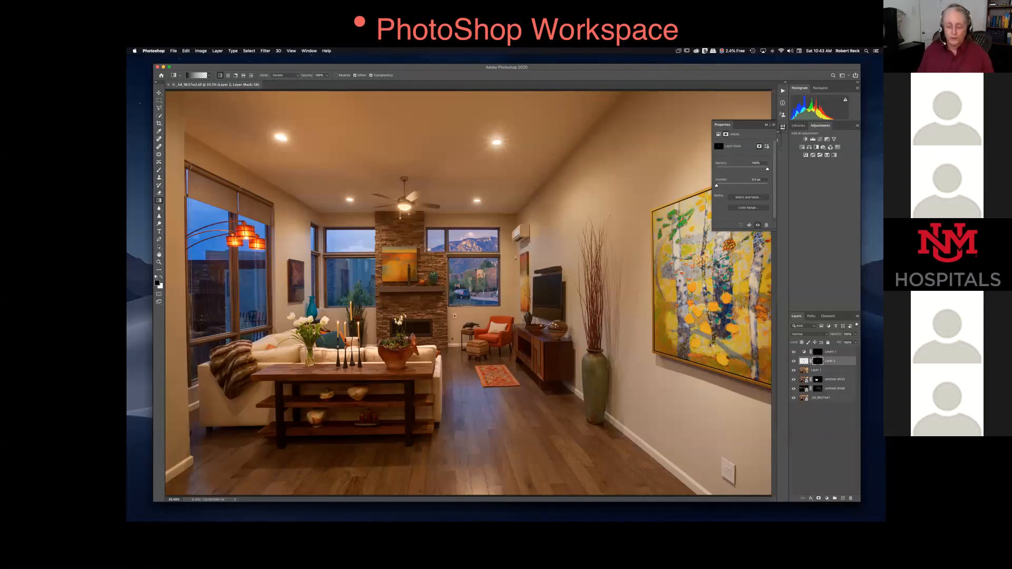
{"action": "key", "text": "Right"}
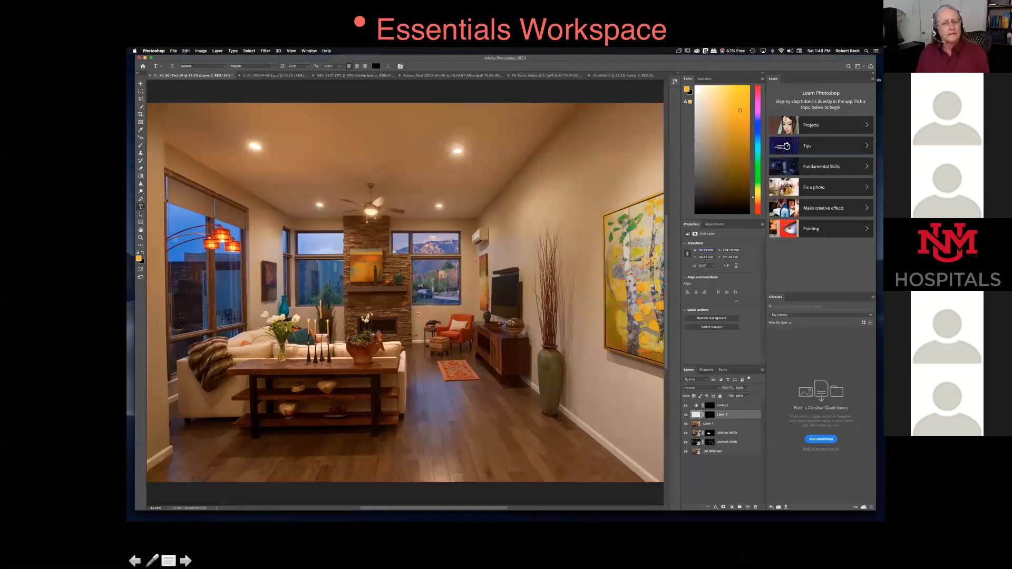
{"action": "key", "text": "Left"}
{"action": "key", "text": "Right"}
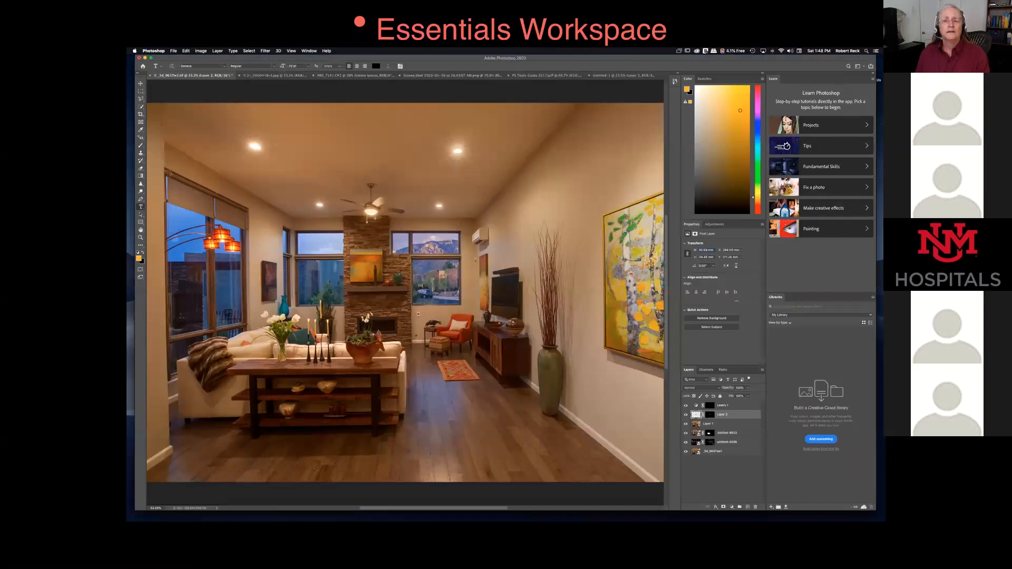
{"action": "key", "text": "Right"}
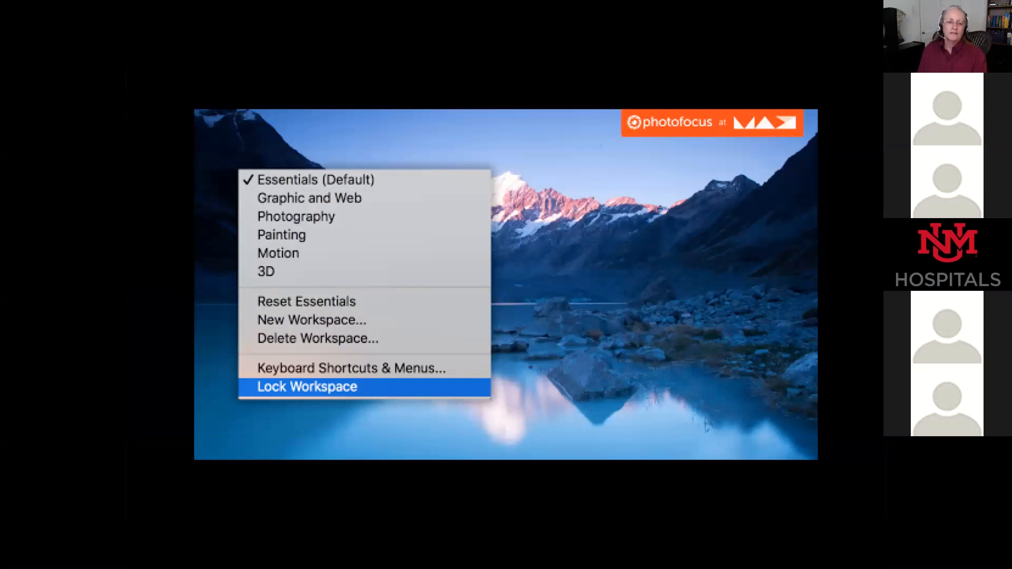
{"action": "key", "text": "Right"}
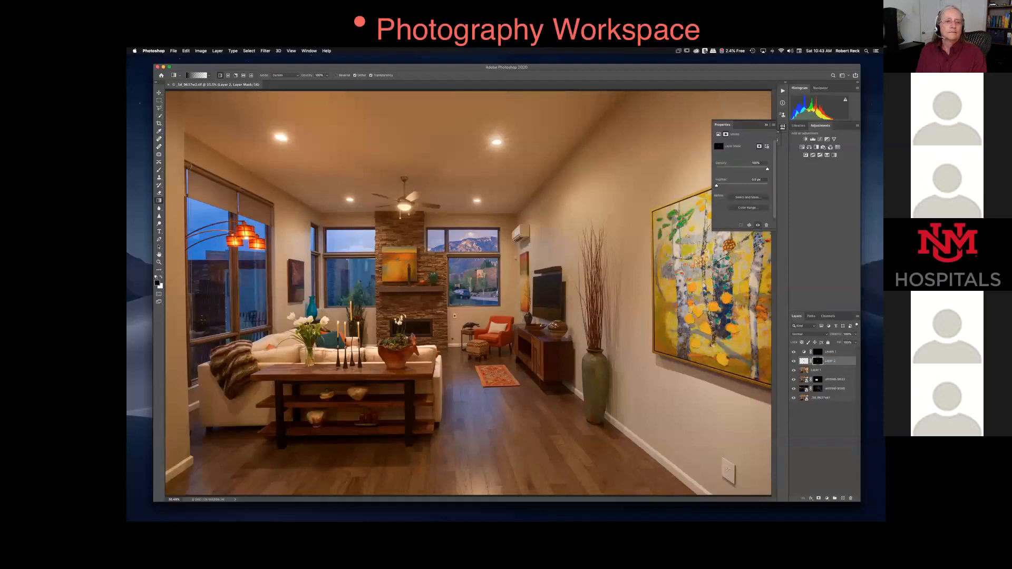
{"action": "key", "text": "Right"}
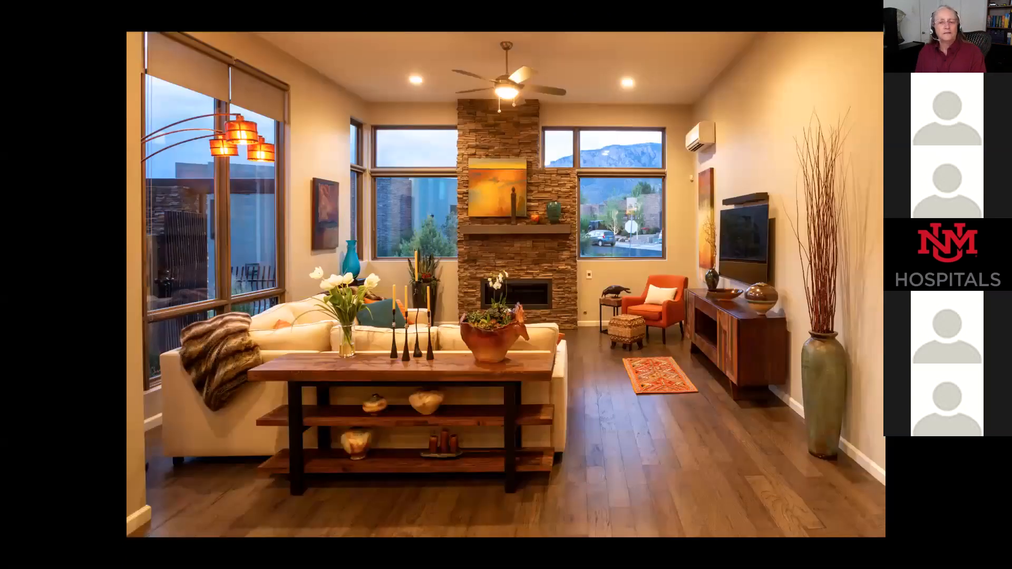
{"action": "key", "text": "Right"}
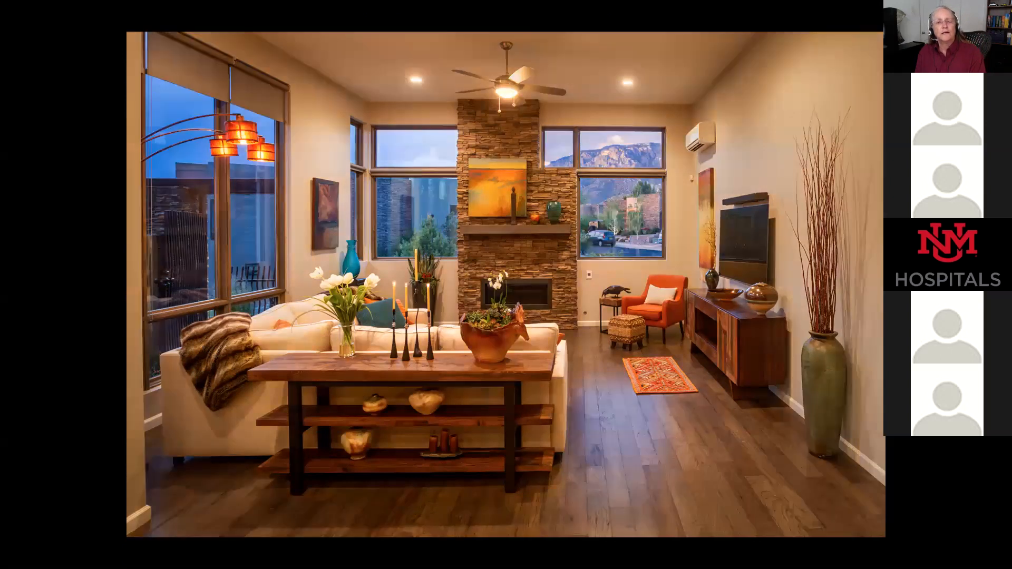
{"action": "key", "text": "Right"}
{"action": "key", "text": "Right"}
{"action": "key", "text": "Right"}
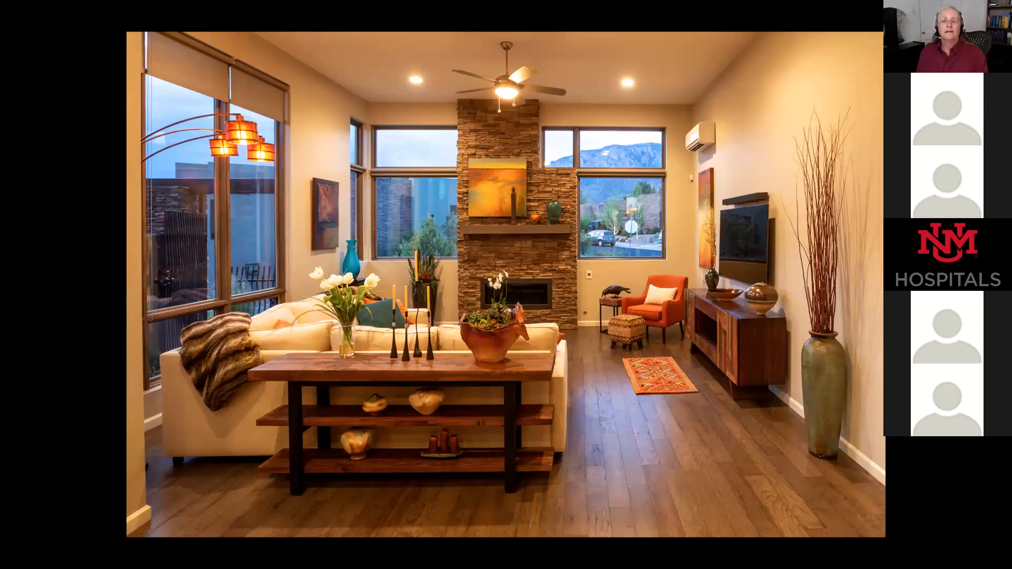
{"action": "key", "text": "Right"}
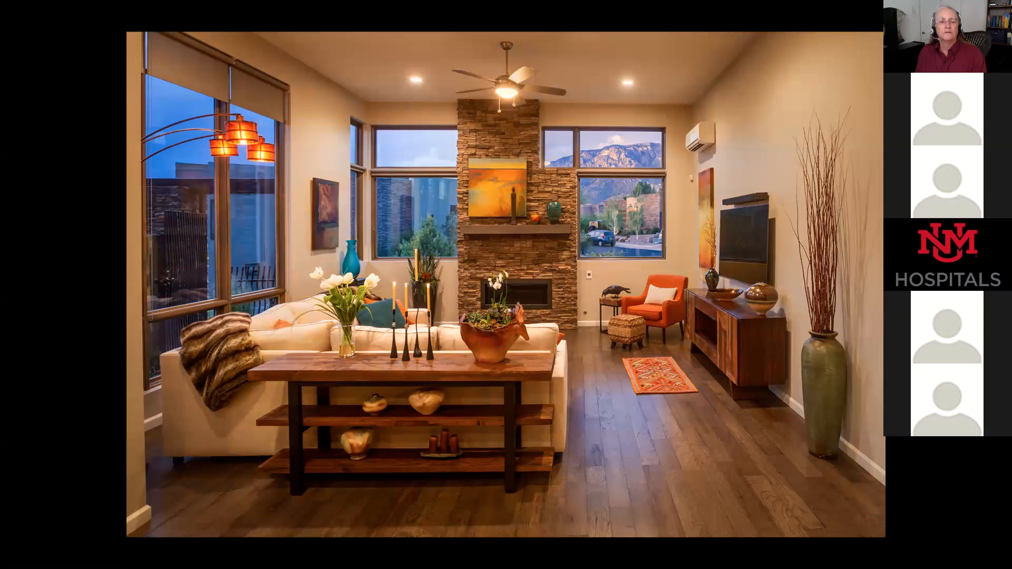
{"action": "key", "text": "Left"}
{"action": "key", "text": "Right"}
{"action": "key", "text": "Right"}
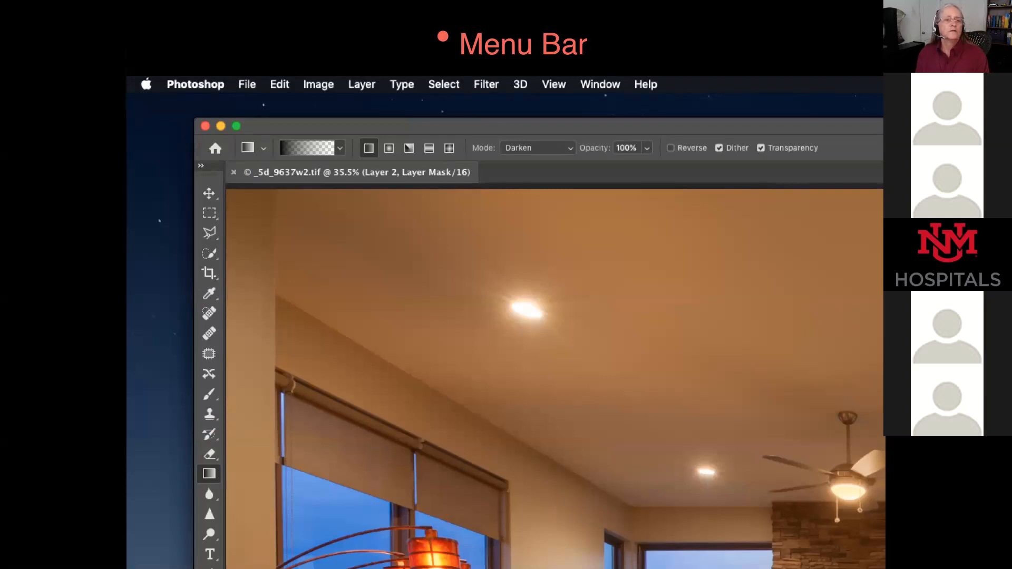
{"action": "key", "text": "Right"}
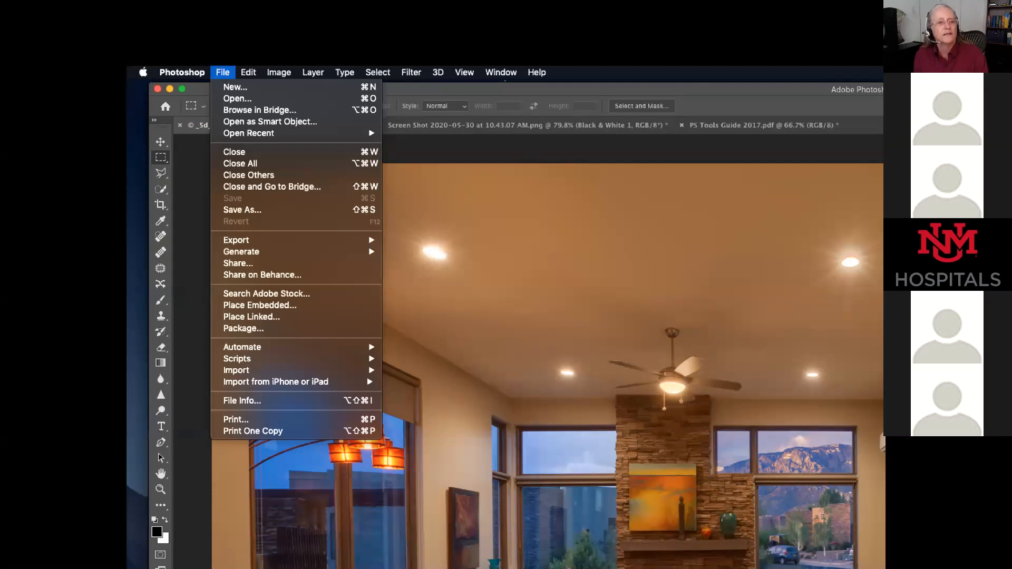
{"action": "mouse_move", "coordinate": [312, 72]}
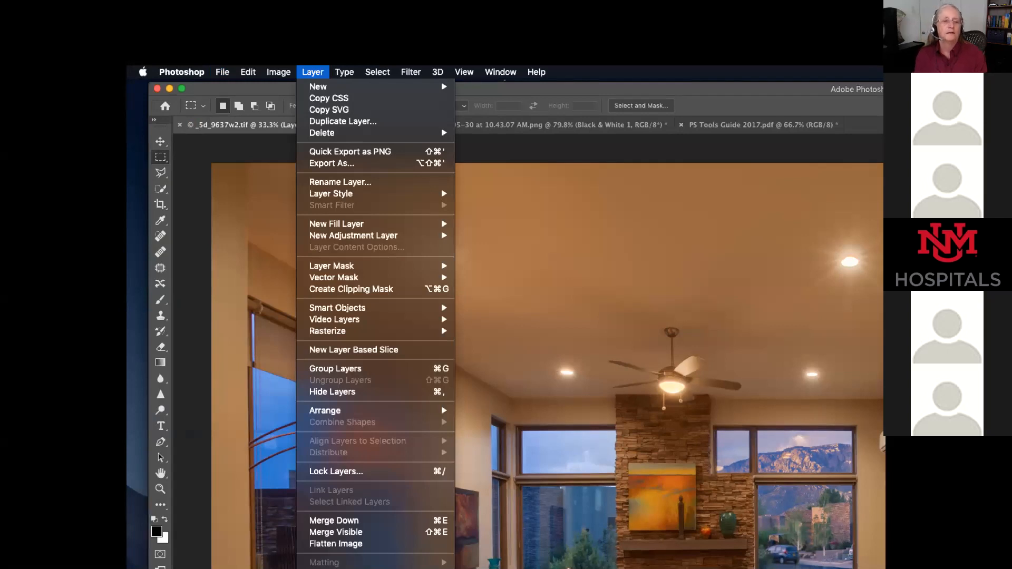
{"action": "mouse_move", "coordinate": [464, 72]}
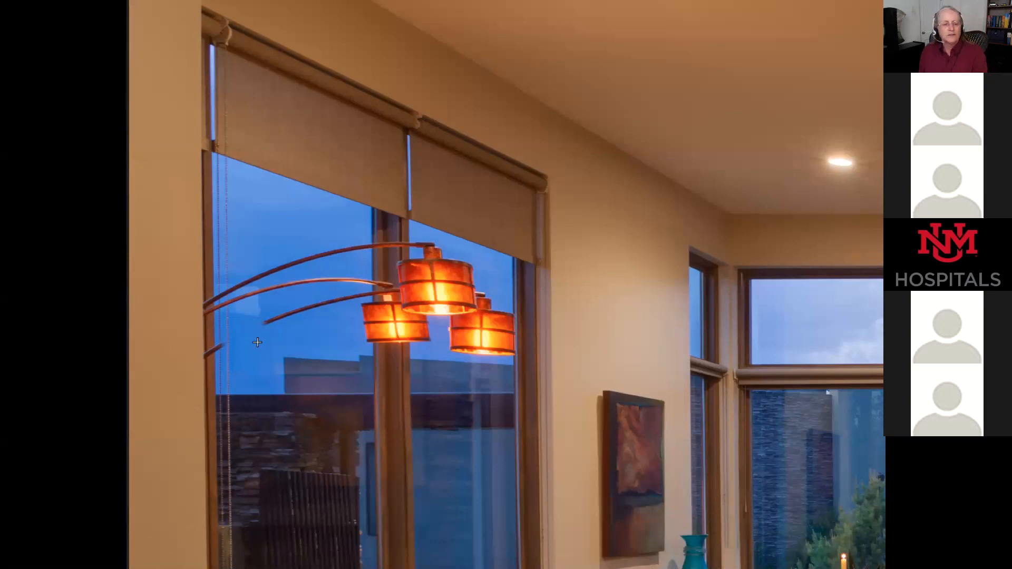
{"action": "left_click_drag", "start_coordinate": [257, 342], "coordinate": [352, 314]}
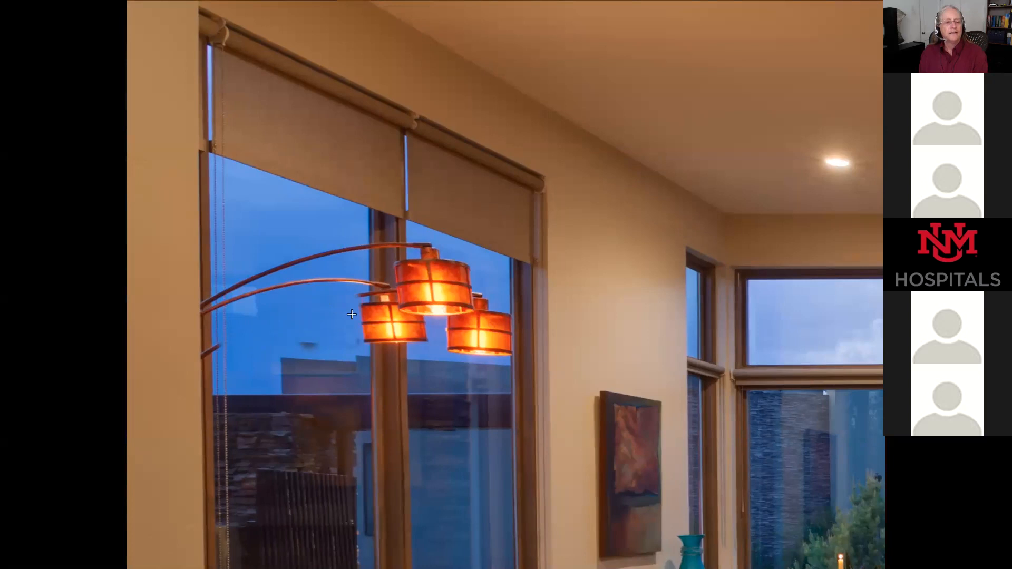
{"action": "mouse_move", "coordinate": [351, 314]}
{"action": "left_mouse_down"}
{"action": "mouse_move", "coordinate": [262, 329]}
{"action": "mouse_move", "coordinate": [360, 320]}
{"action": "mouse_move", "coordinate": [242, 331]}
{"action": "mouse_move", "coordinate": [311, 307]}
{"action": "left_mouse_up"}
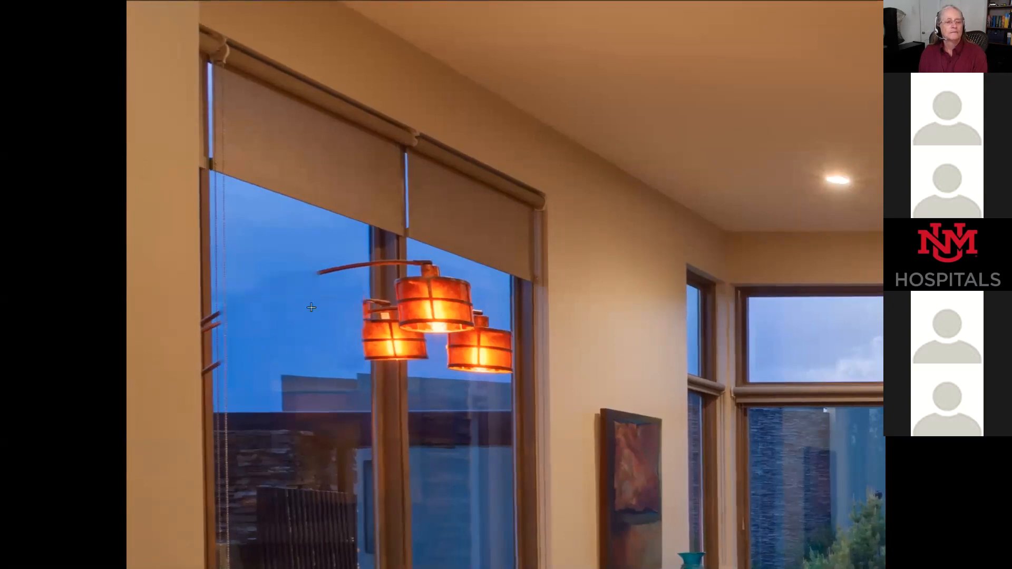
{"action": "key", "text": "ctrl+z"}
{"action": "key", "text": "ctrl+z"}
{"action": "key", "text": "ctrl+z"}
{"action": "key", "text": "ctrl+z"}
{"action": "scroll", "coordinate": [351, 314], "scroll_direction": "down", "scroll_amount": 1}
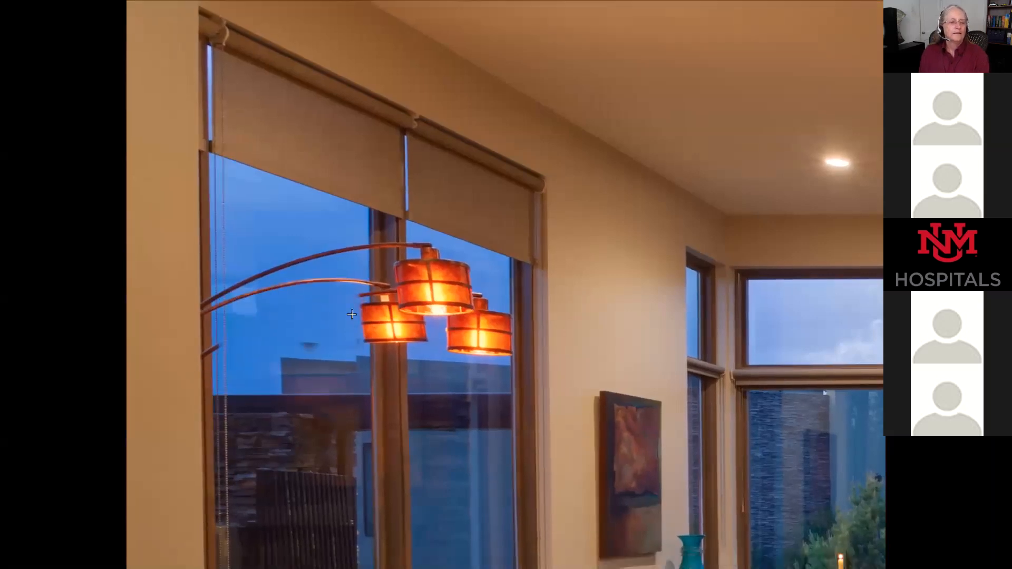
{"action": "key", "text": "ctrl+z"}
{"action": "key", "text": "ctrl+shift+z"}
{"action": "scroll", "coordinate": [352, 315], "scroll_direction": "up", "scroll_amount": 1}
{"action": "key", "text": "ctrl+shift+z"}
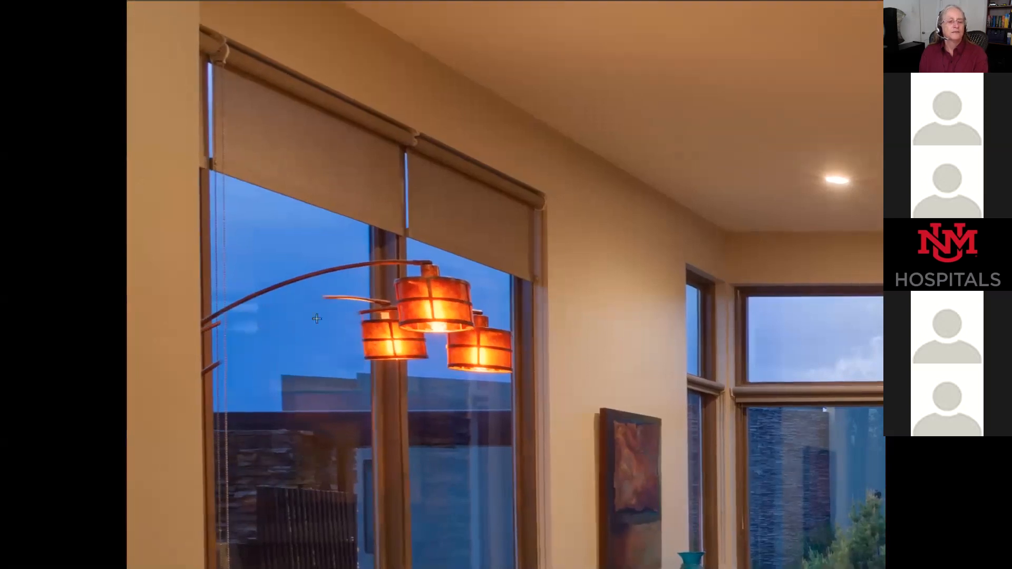
{"action": "key", "text": "ctrl+shift+z"}
{"action": "key", "text": "ctrl+shift+z"}
{"action": "key", "text": "ctrl+shift+z"}
{"action": "key", "text": "ctrl+shift+z"}
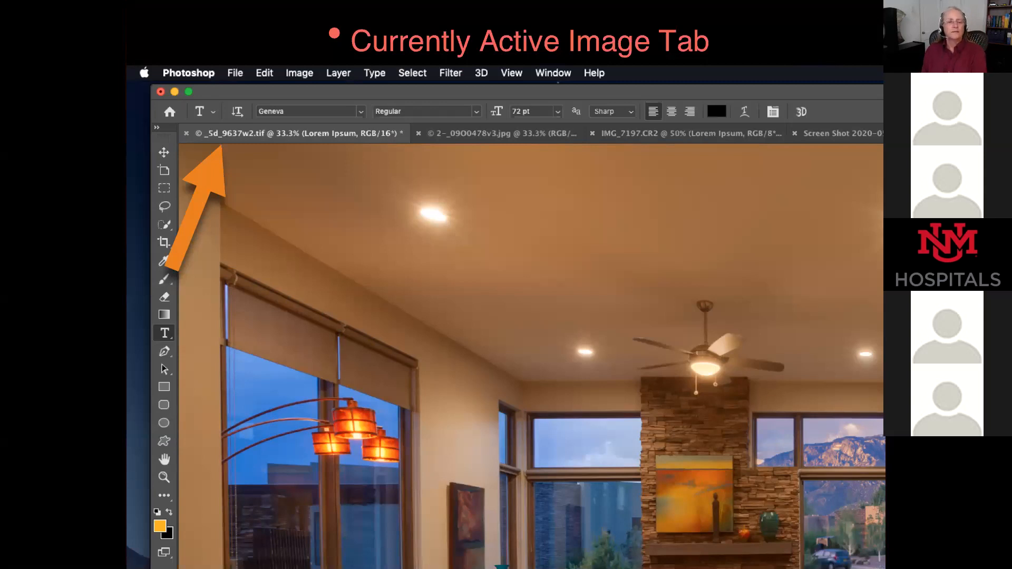
{"action": "key", "text": "Right"}
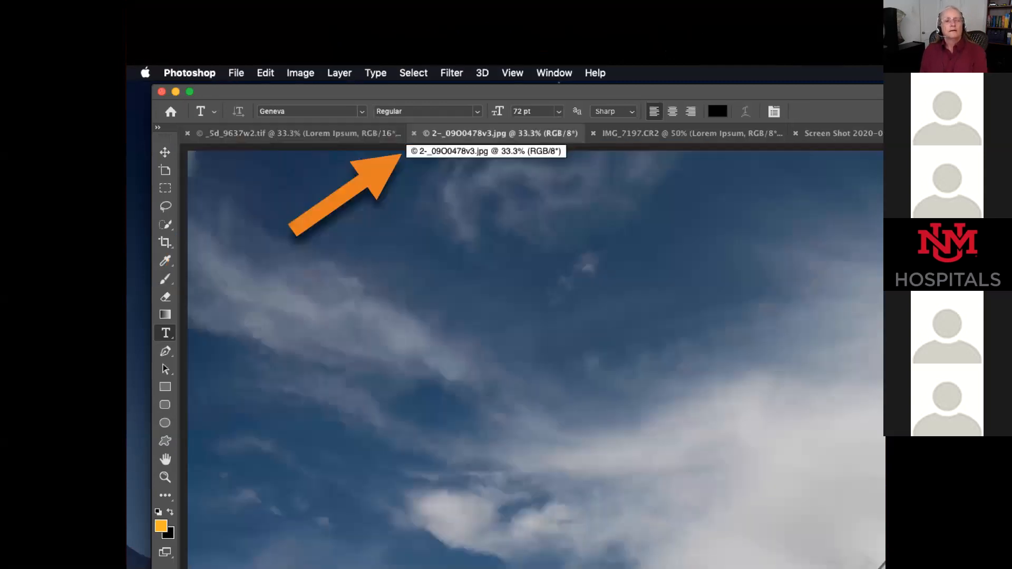
{"action": "key", "text": "Right"}
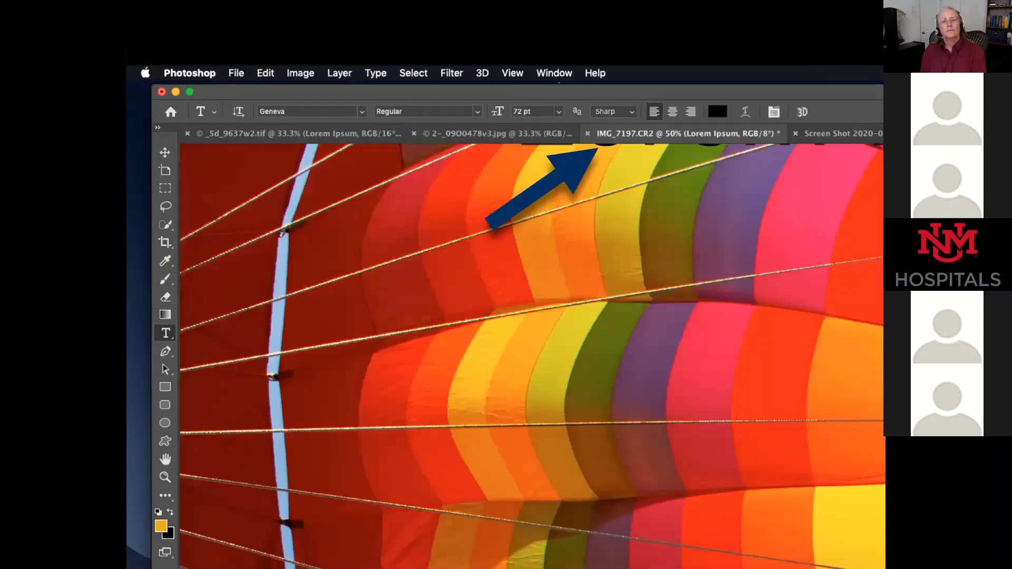
{"action": "key", "text": "Right"}
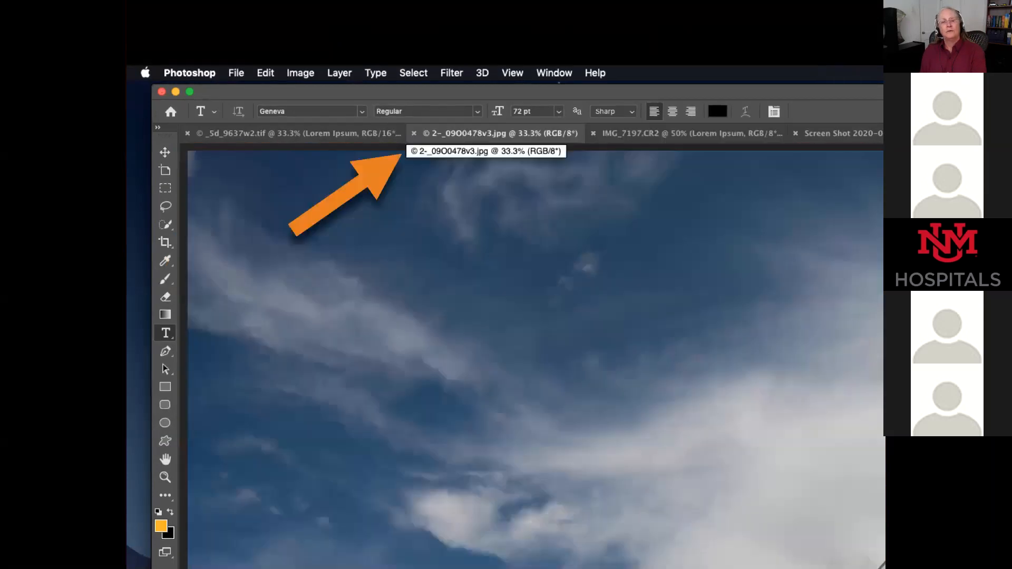
{"action": "key", "text": "Right"}
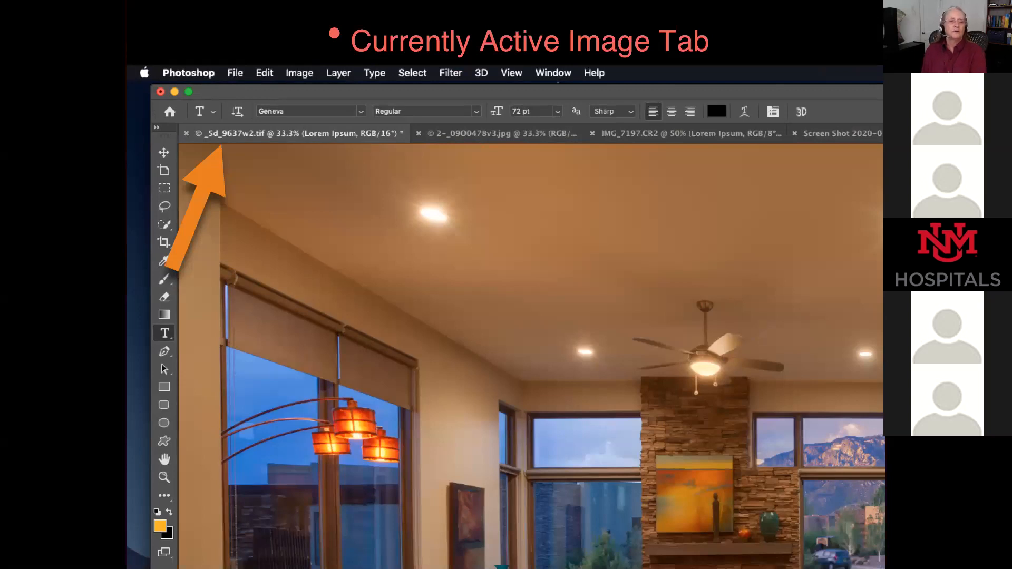
{"action": "key", "text": "Left"}
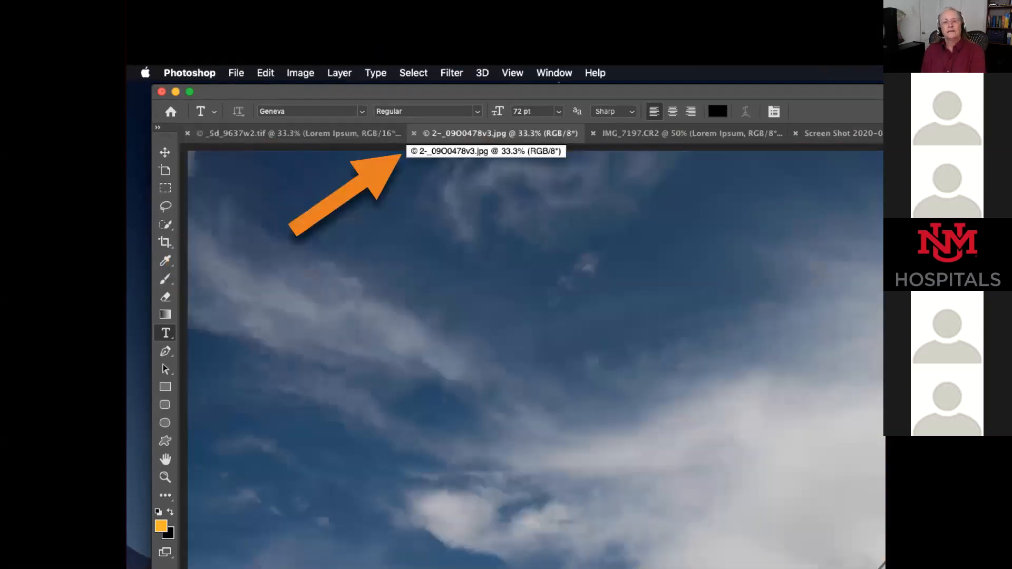
{"action": "key", "text": "Right"}
{"action": "key", "text": "Left"}
{"action": "key", "text": "Left"}
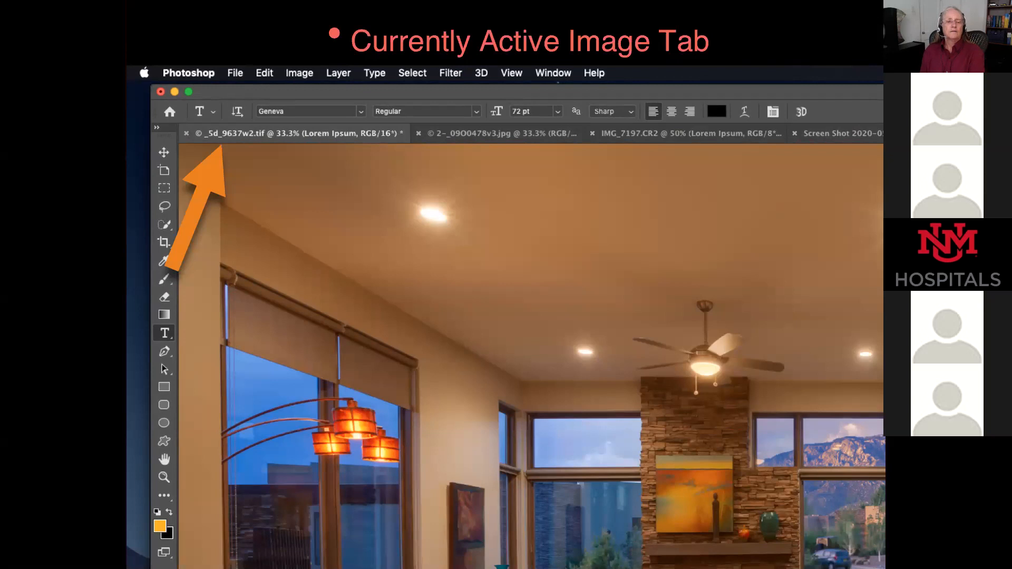
{"action": "key", "text": "Right"}
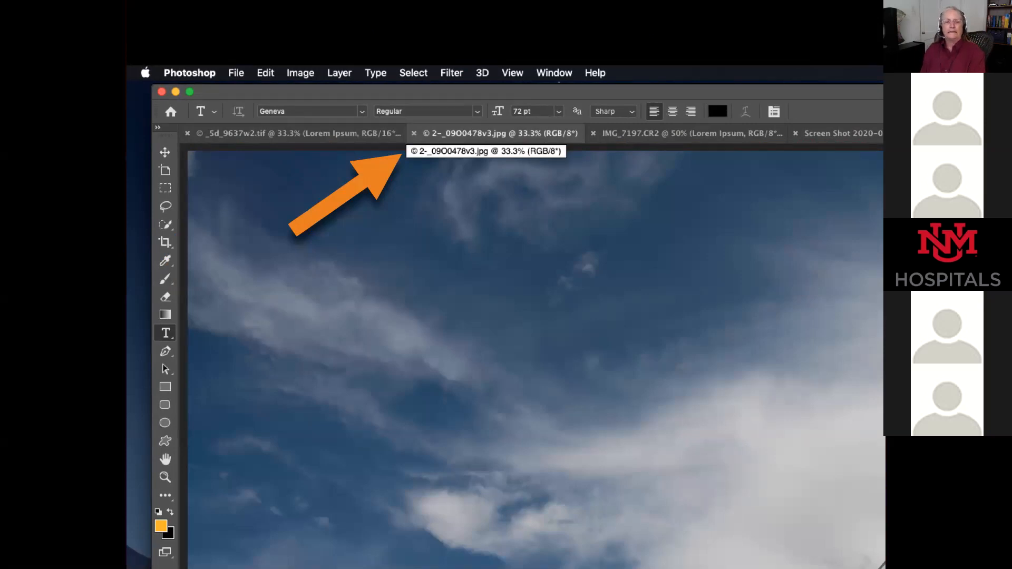
{"action": "left_click", "coordinate": [604, 134]}
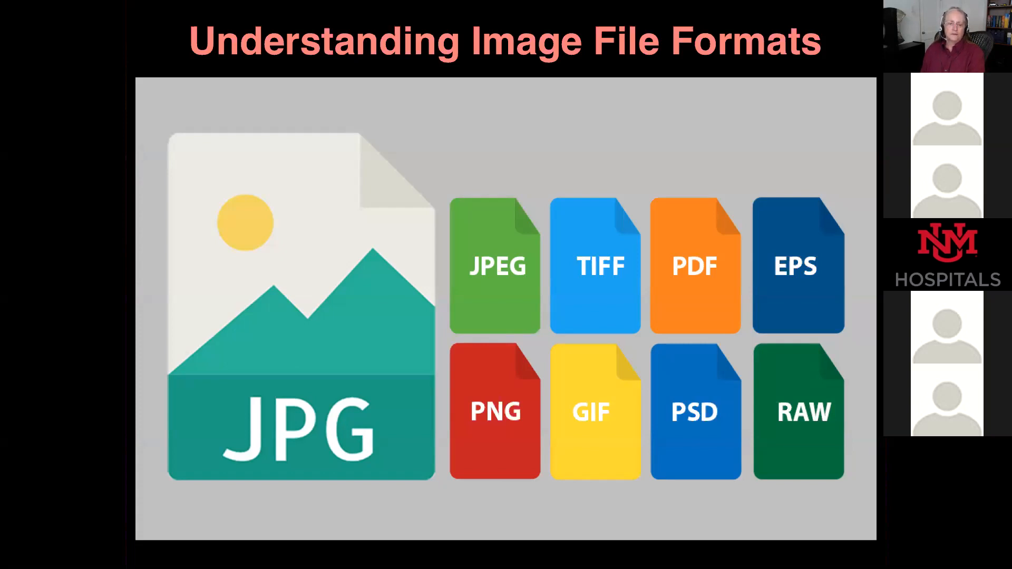
{"action": "key", "text": "Right"}
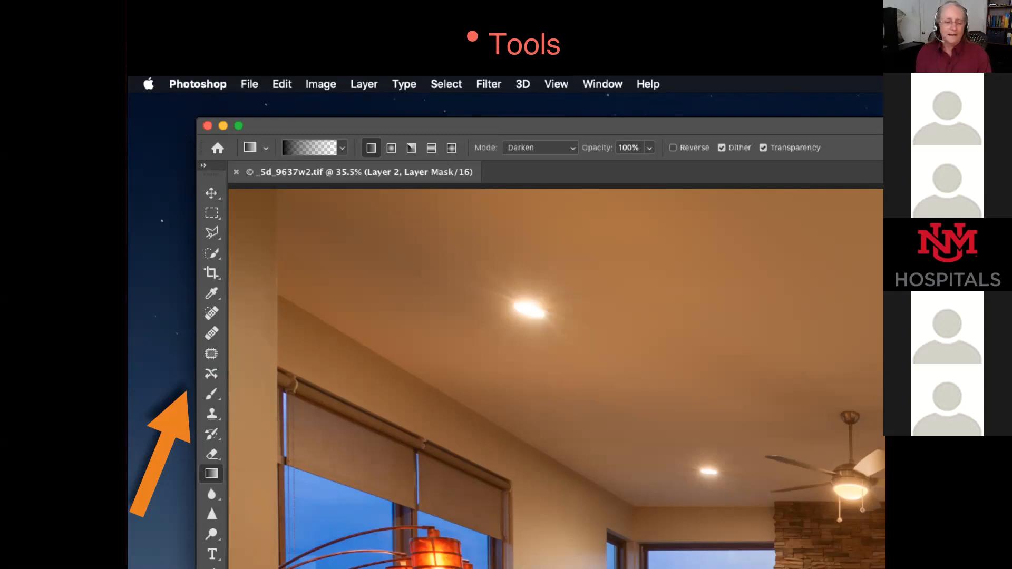
{"action": "key", "text": "Right"}
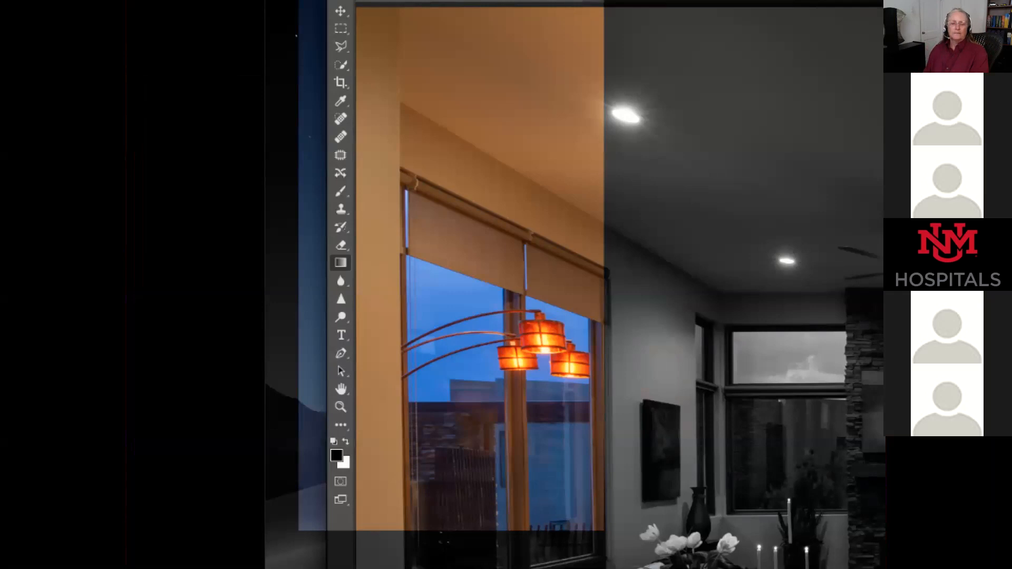
{"action": "key", "text": "Right"}
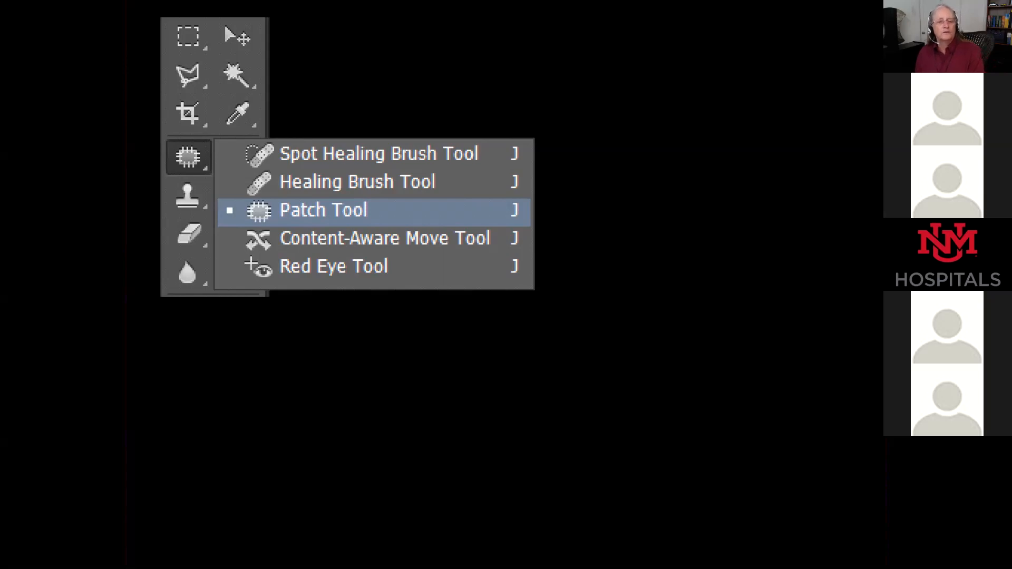
{"action": "key", "text": "Right"}
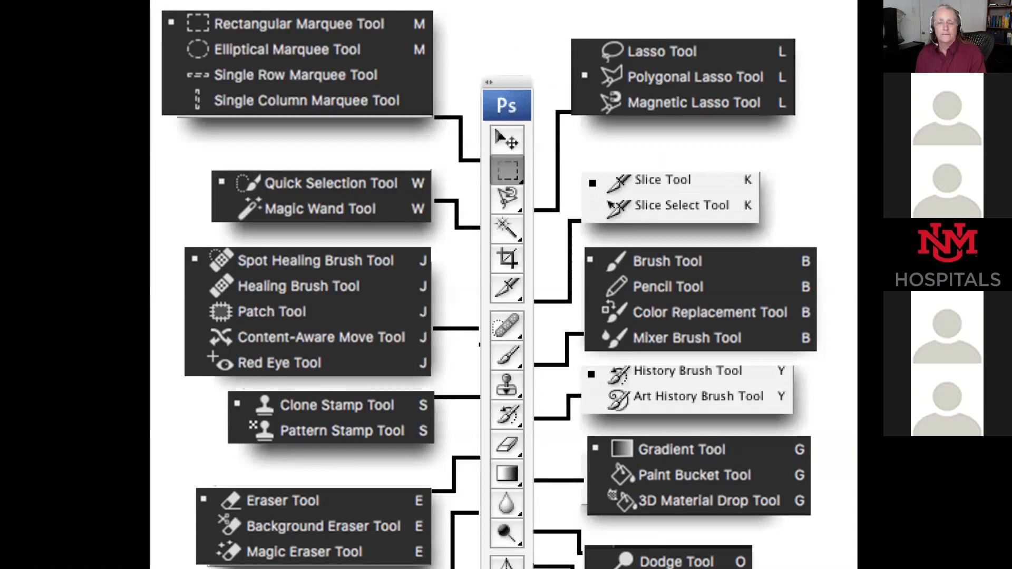
- Advance the slides through the highlighted healing, brush, lasso and clone stamp tool groups to the Tools panel overview
{"action": "key", "text": "Right"}
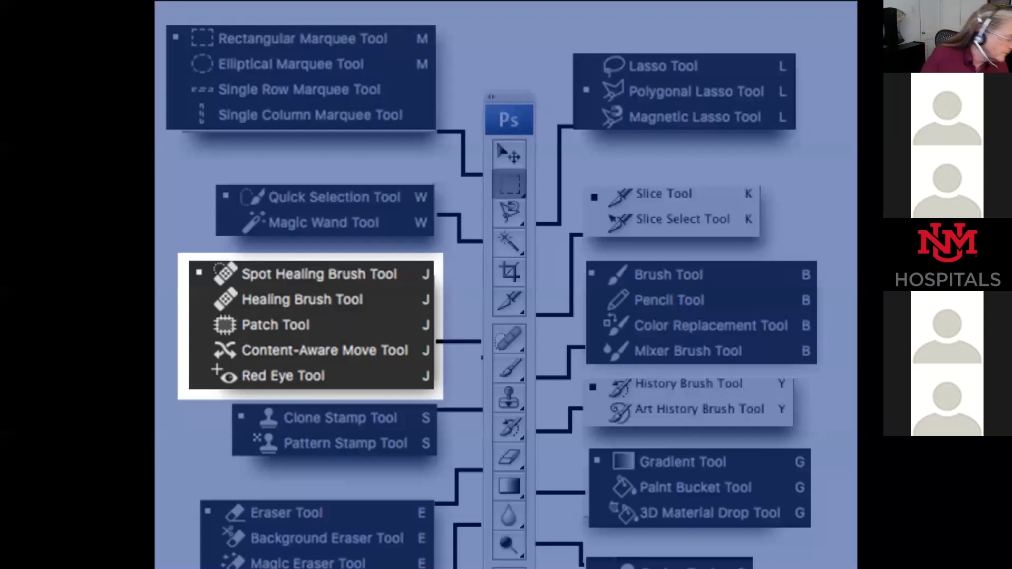
{"action": "key", "text": "Right"}
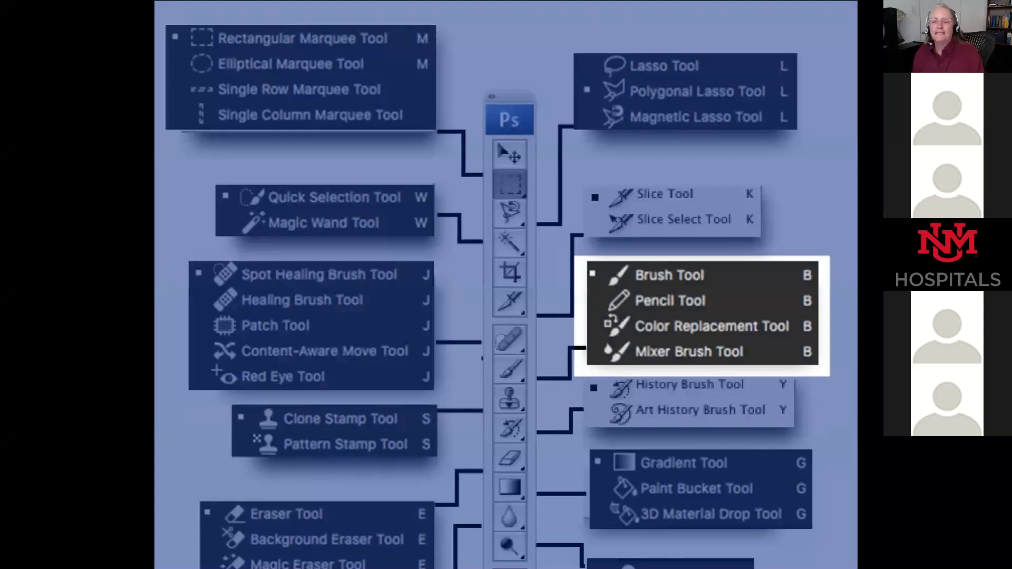
{"action": "key", "text": "Right"}
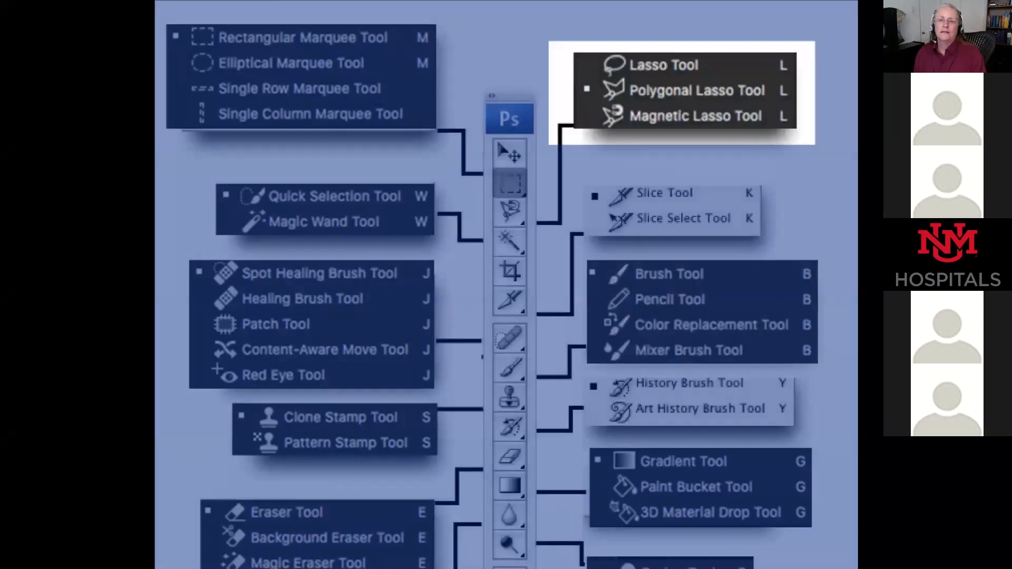
{"action": "key", "text": "Right"}
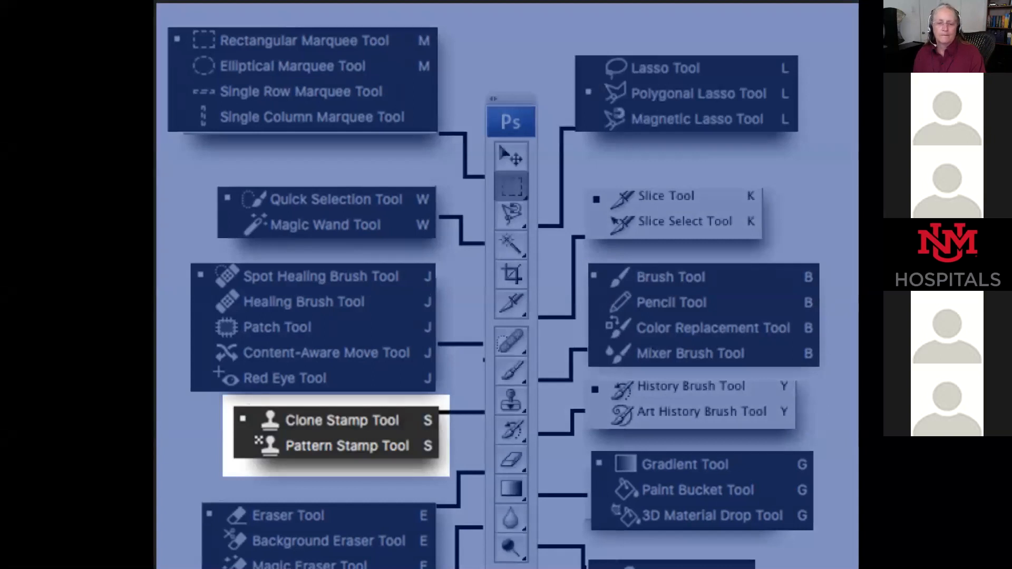
{"action": "key", "text": "Right"}
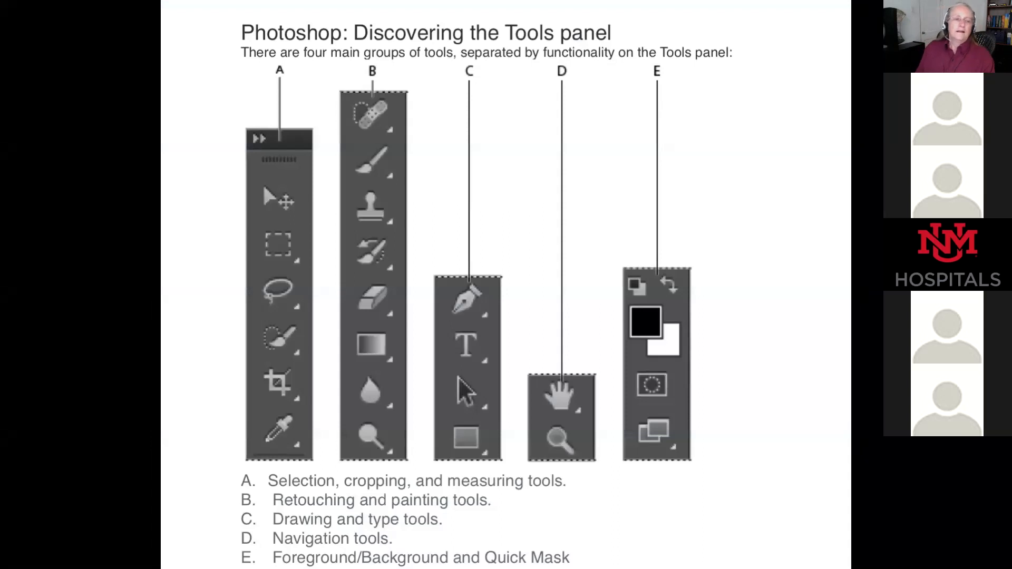
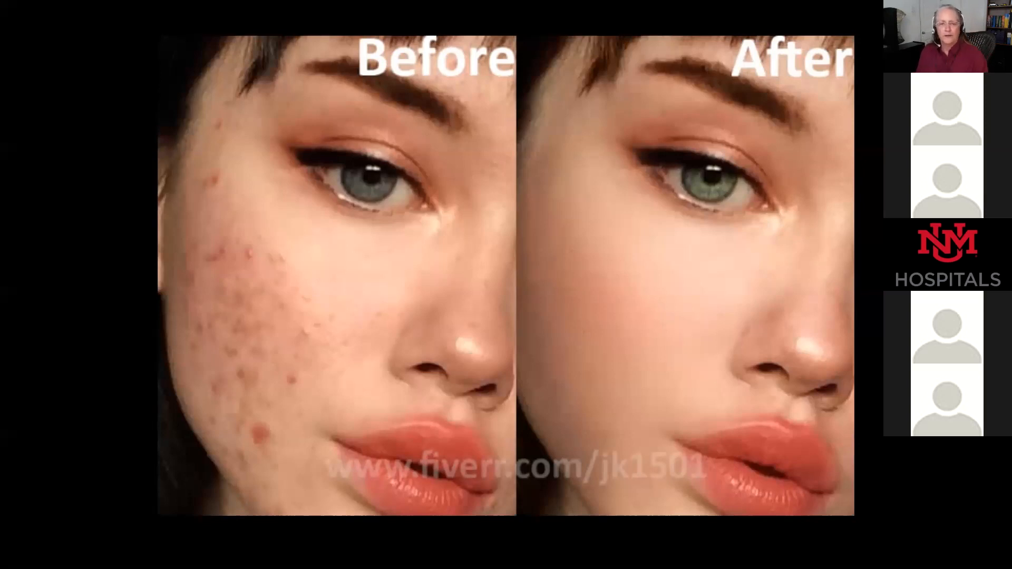
- Present the interior photo and toolbar close-up slides, ending on the labelled diagram of the menu bar, tool options bar and toolbar
{"action": "key", "text": "Right"}
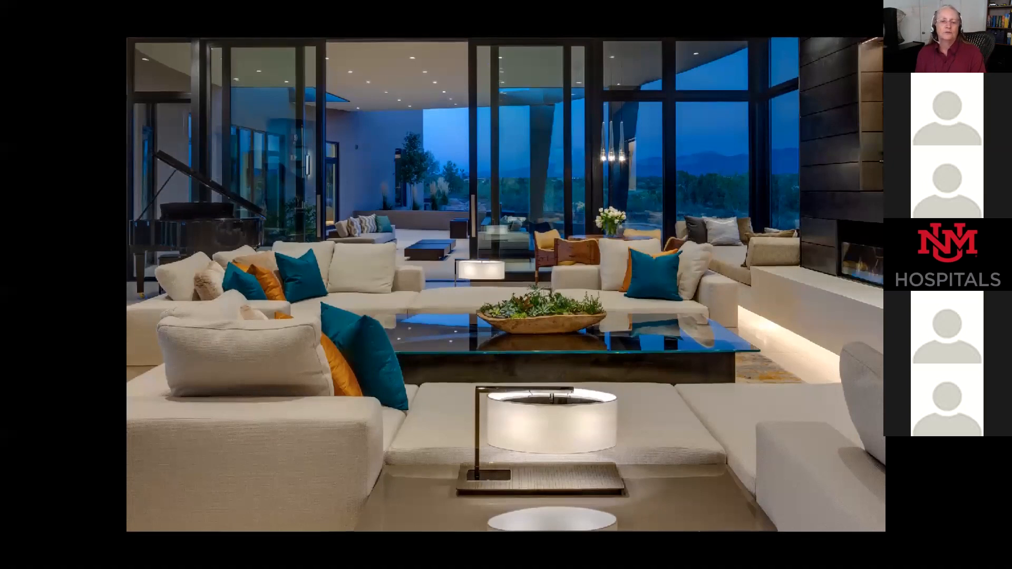
{"action": "key", "text": "Right"}
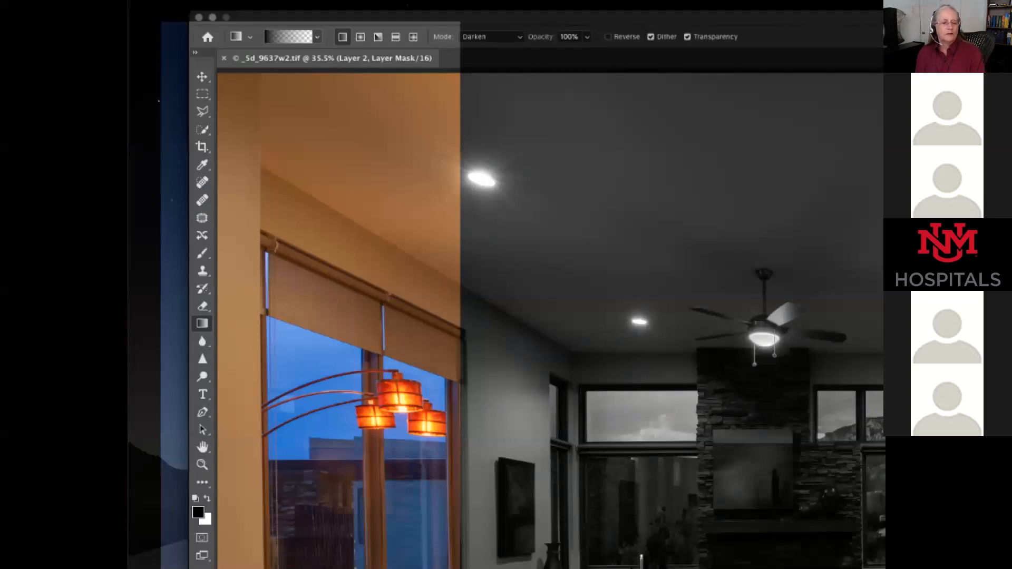
{"action": "key", "text": "Right"}
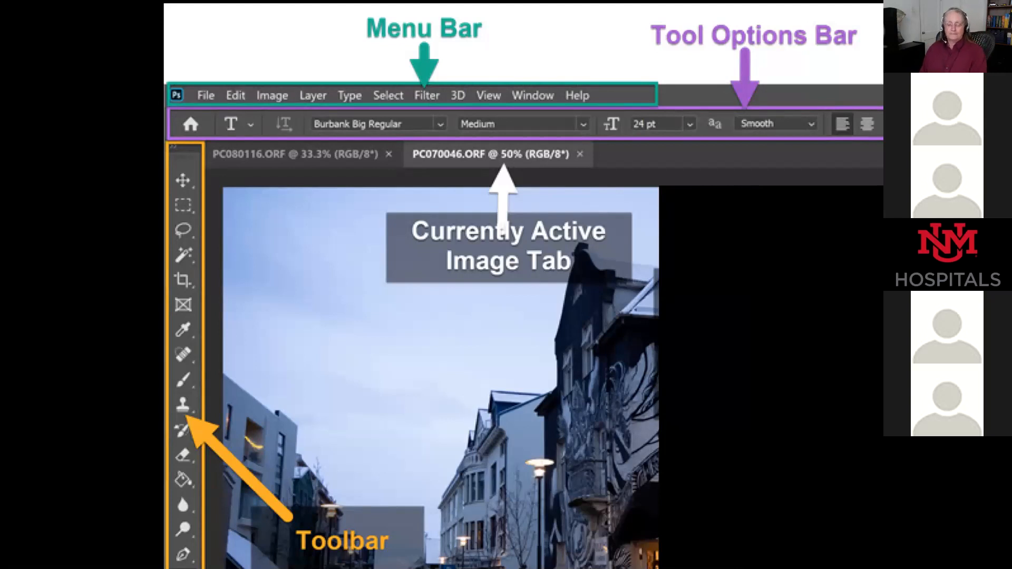
- Present the slides on panels in the Photography workspace, panel groups, the Window menu's workspace options and the History list
{"action": "key", "text": "Right"}
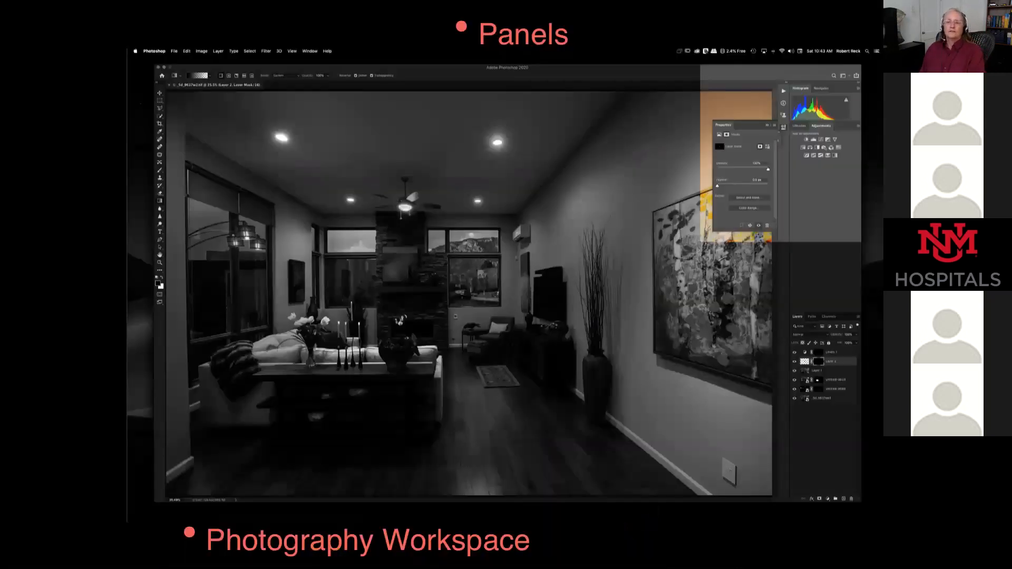
{"action": "key", "text": "Right"}
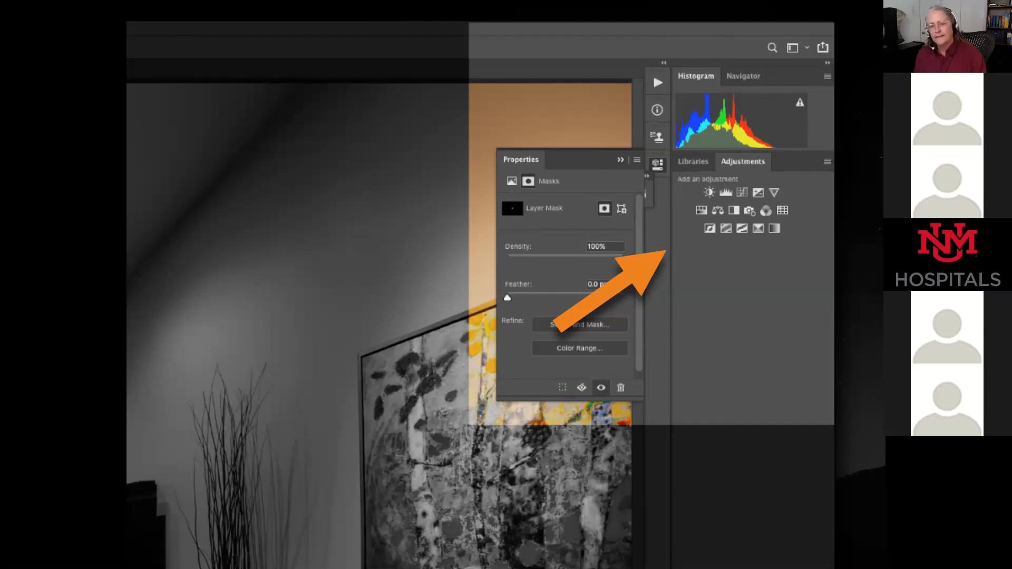
{"action": "key", "text": "Right"}
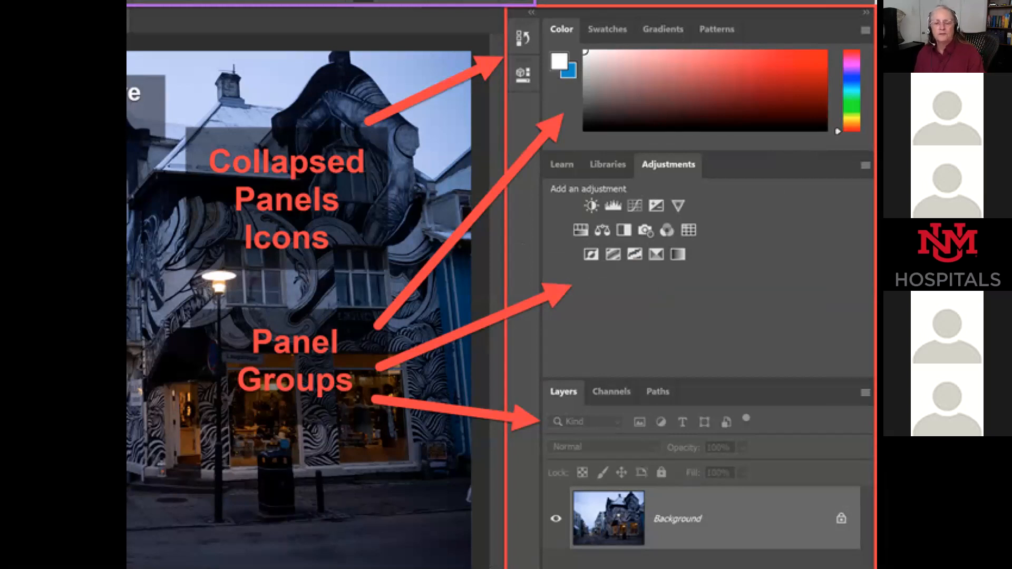
{"action": "key", "text": "alt+Tab"}
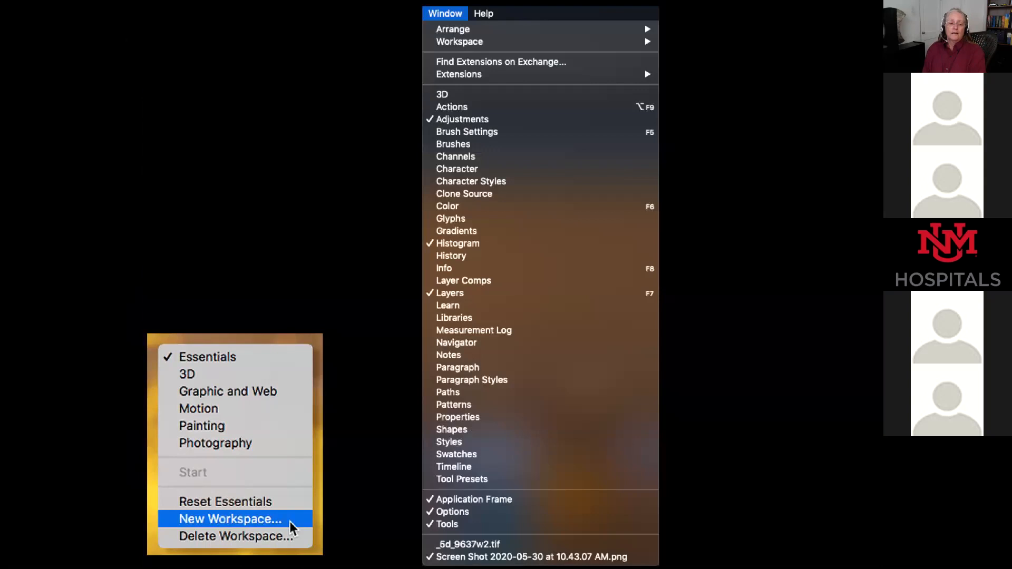
{"action": "key", "text": "Right"}
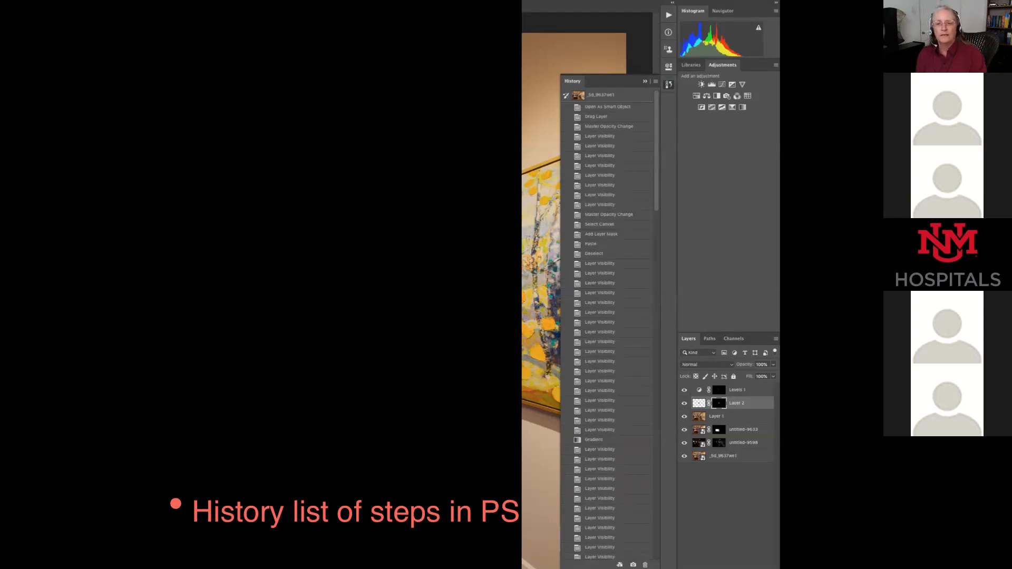
- On the living room layers example, turn on the Mountain layer, compare the image with and without it, and display its layer mask
{"action": "key", "text": "Right"}
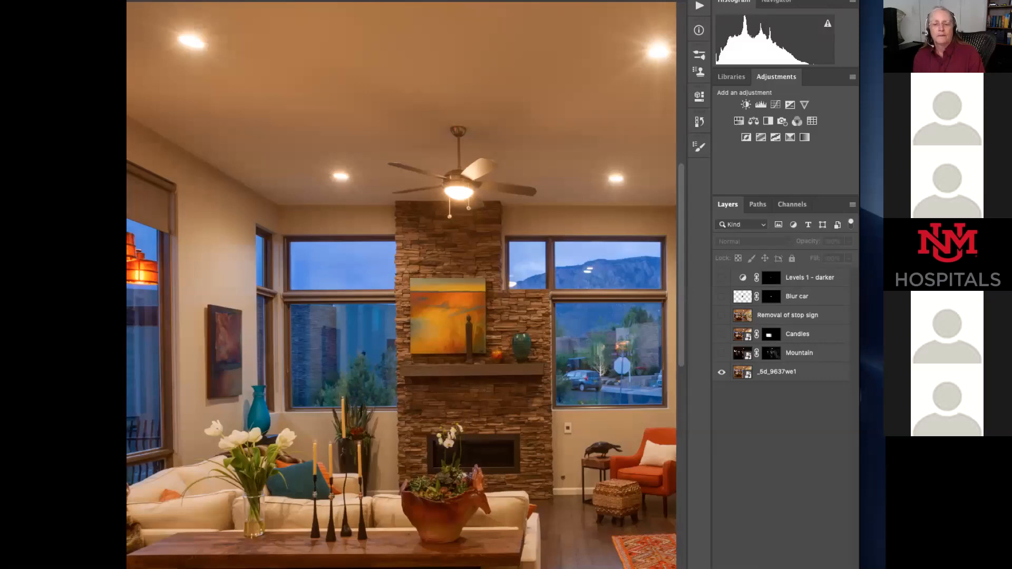
{"action": "left_click", "coordinate": [722, 353]}
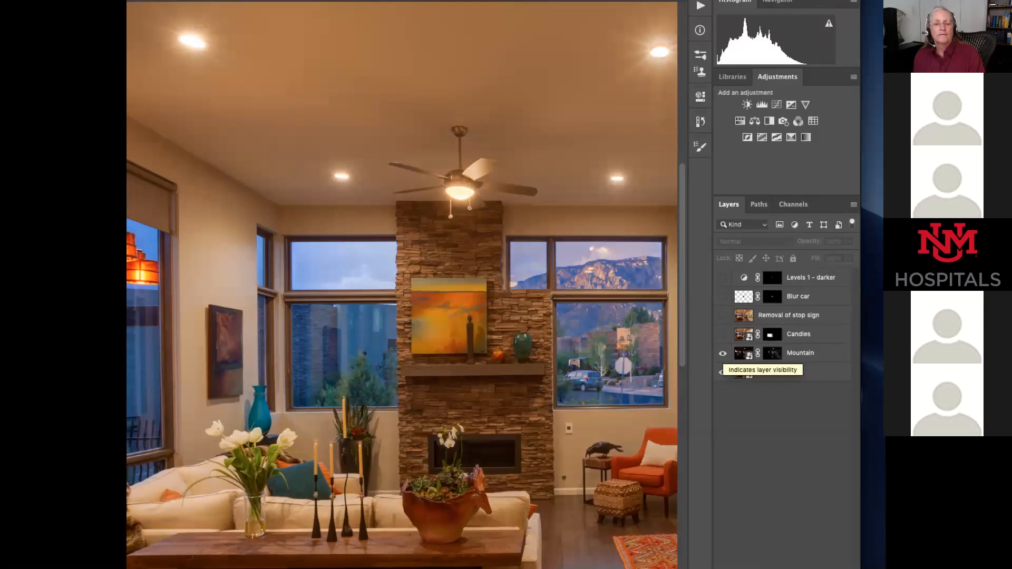
{"action": "left_click", "coordinate": [722, 353]}
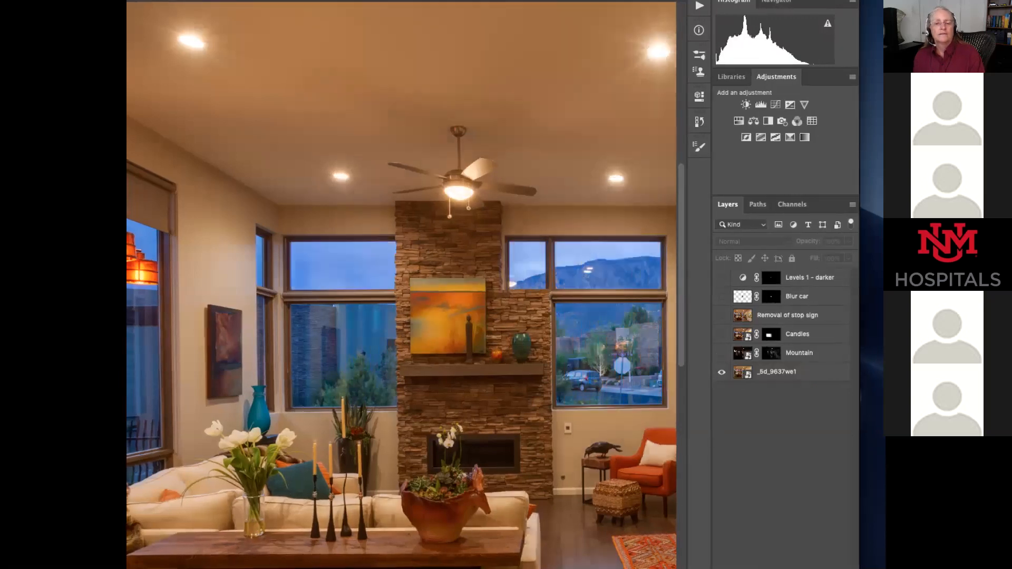
{"action": "left_click", "coordinate": [722, 353]}
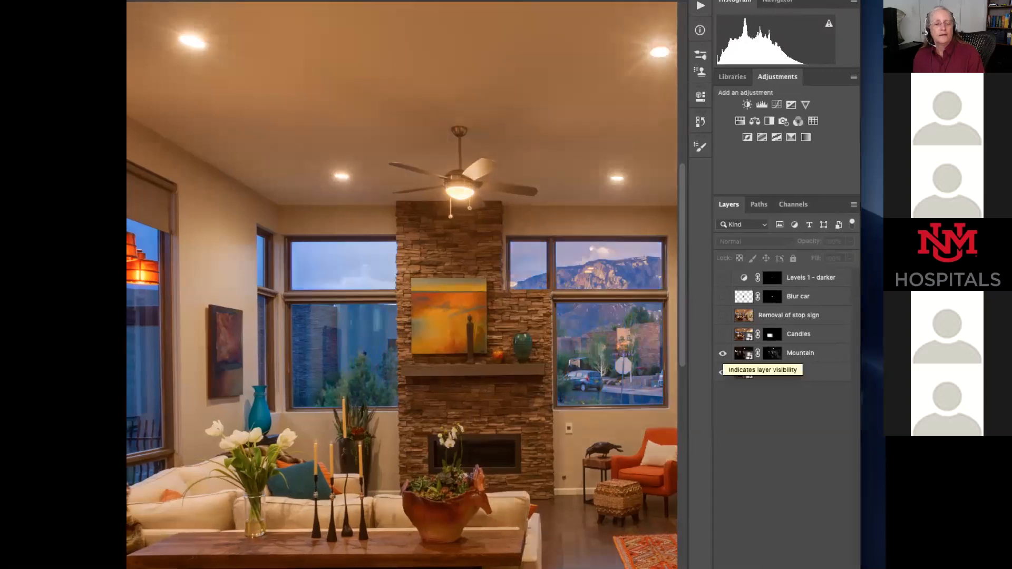
{"action": "left_click", "coordinate": [772, 353], "text": "alt"}
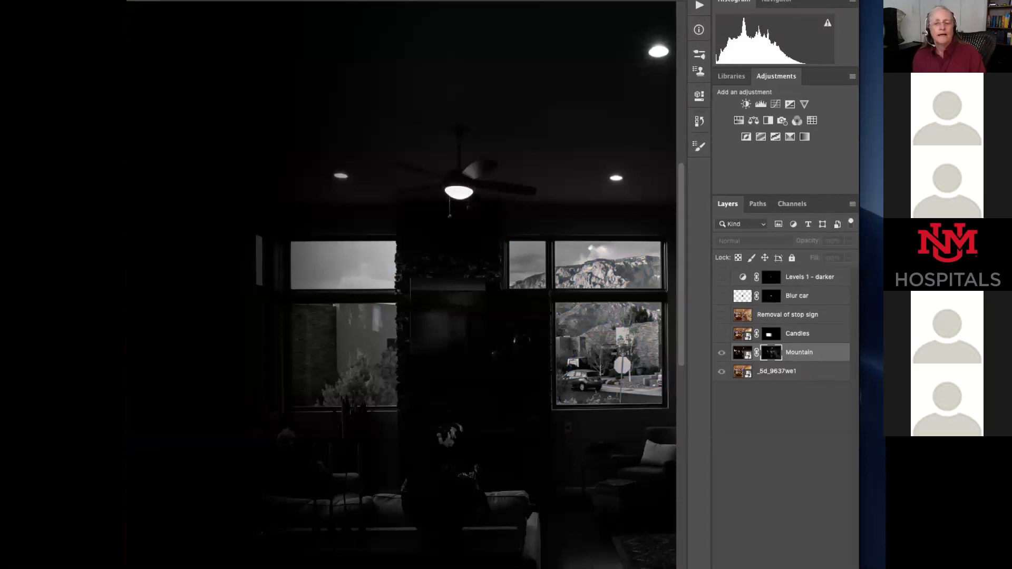
- Make the Candles layer visible in the living room image and select it
{"action": "left_click", "coordinate": [723, 334]}
{"action": "left_click", "coordinate": [798, 334]}
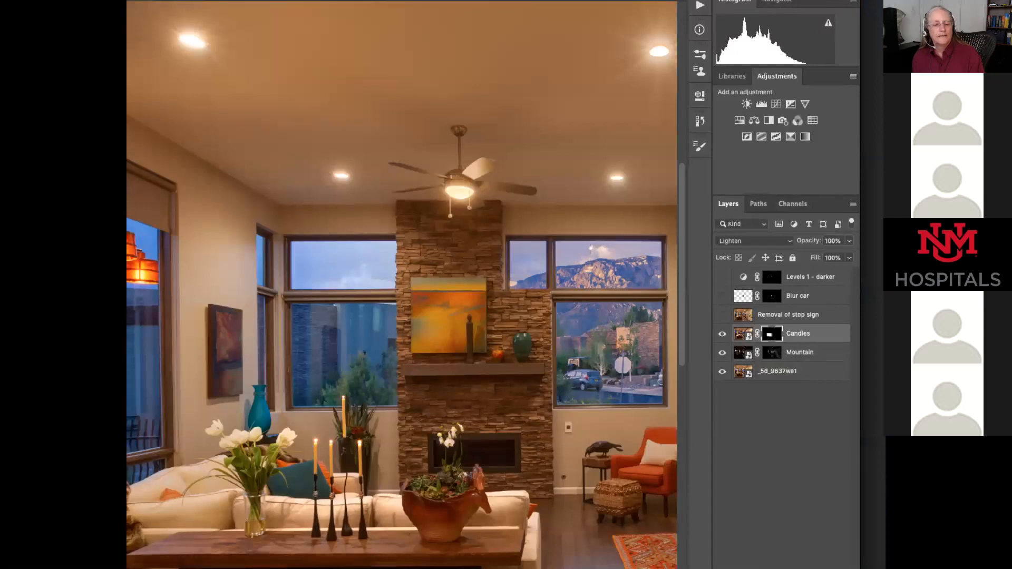
{"action": "key", "text": "Right"}
{"action": "key", "text": "Left"}
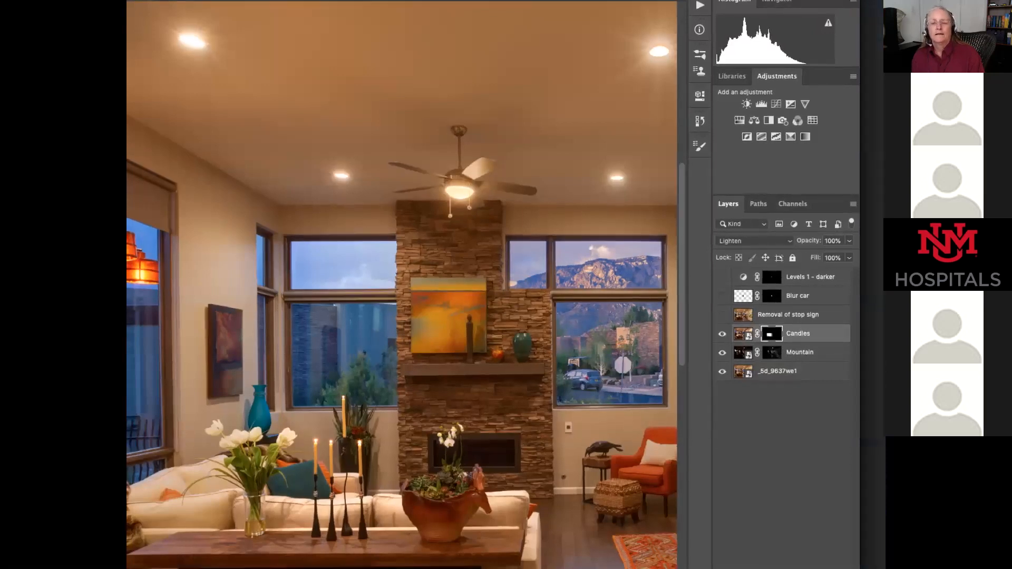
- Reveal the Removal of stop sign layer and switch back and forth to compare the window view
{"action": "key", "text": "Right"}
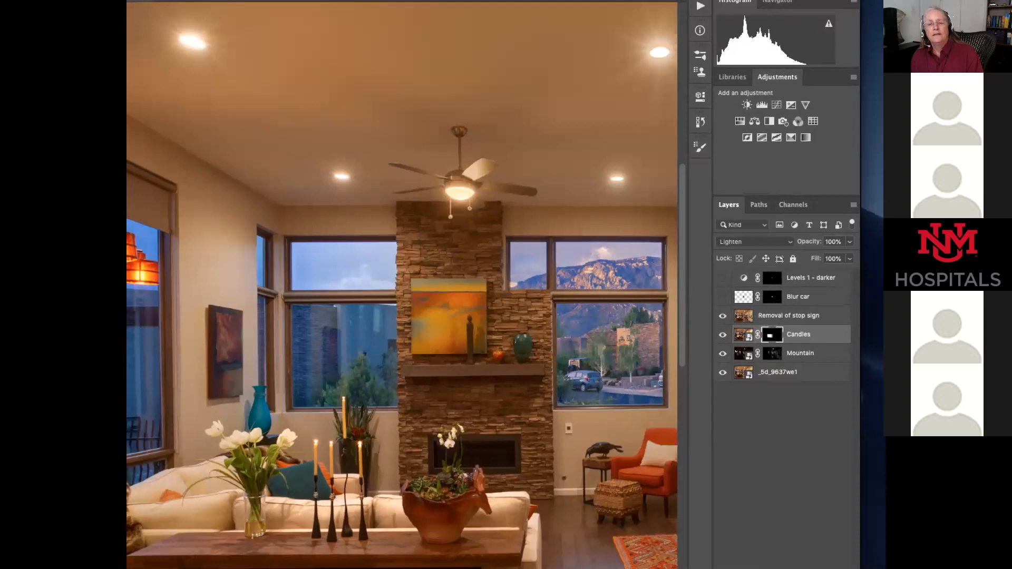
{"action": "key", "text": "Left"}
{"action": "key", "text": "Right"}
{"action": "key", "text": "Left"}
{"action": "key", "text": "Right"}
- Reveal the Blur car and Levels 1 - darker layers, leaving Levels 1 - darker selected
{"action": "key", "text": "Right"}
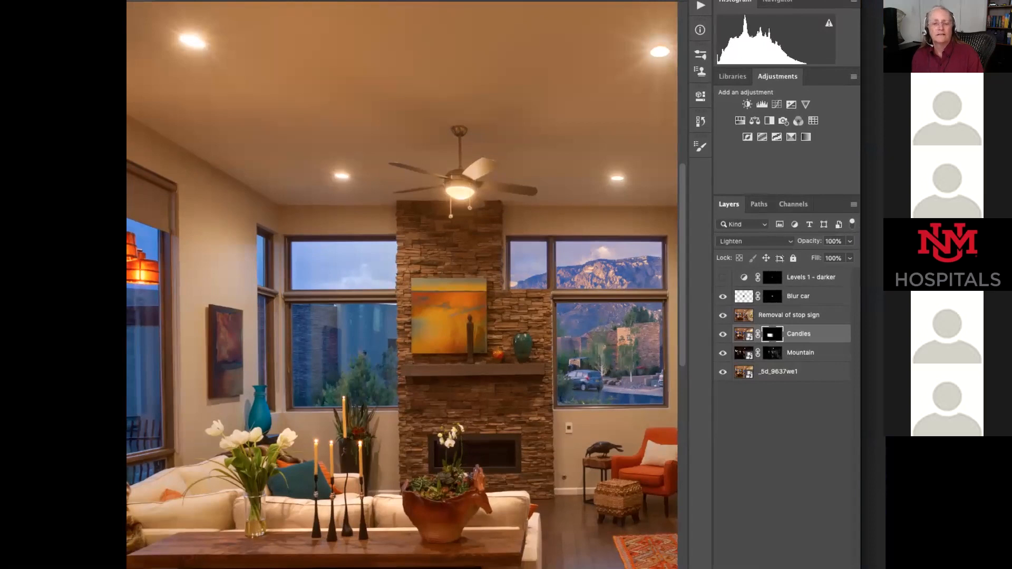
{"action": "key", "text": "Right"}
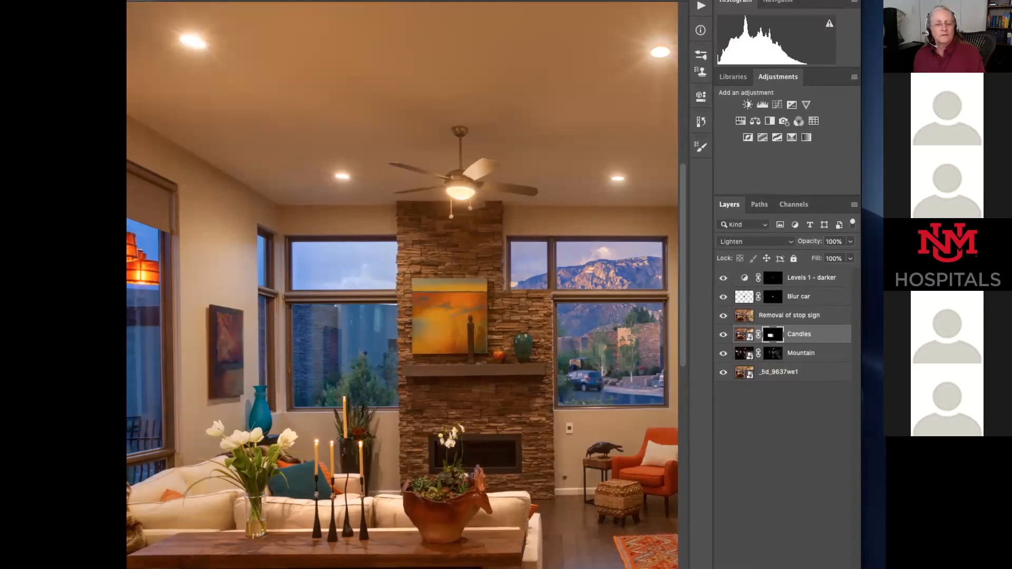
{"action": "key", "text": "Right"}
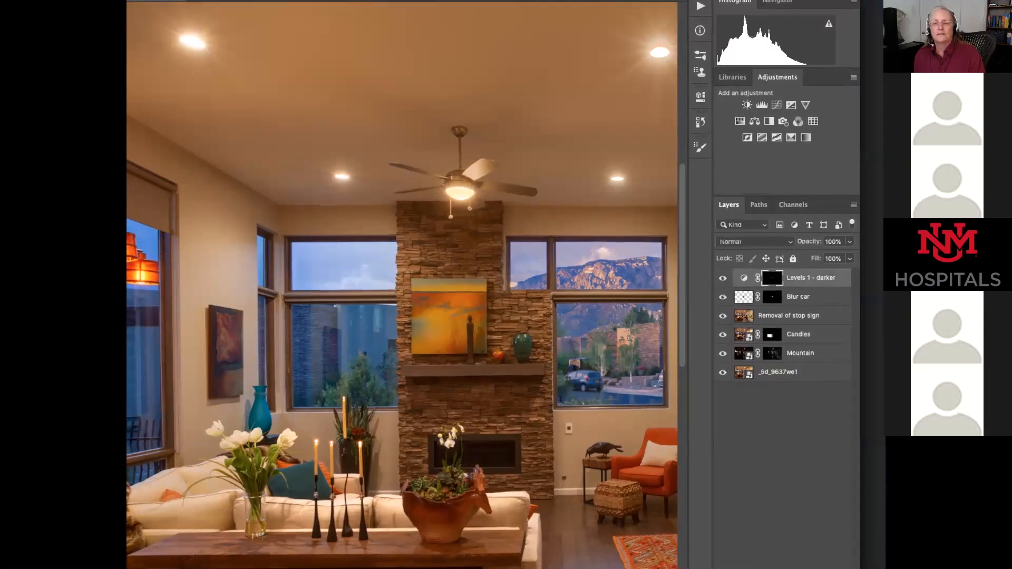
- Present the slides on the Layers panel, a copied background layer, adjustments, the adjustment layer list and the Posterize balloon example
{"action": "key", "text": "Right"}
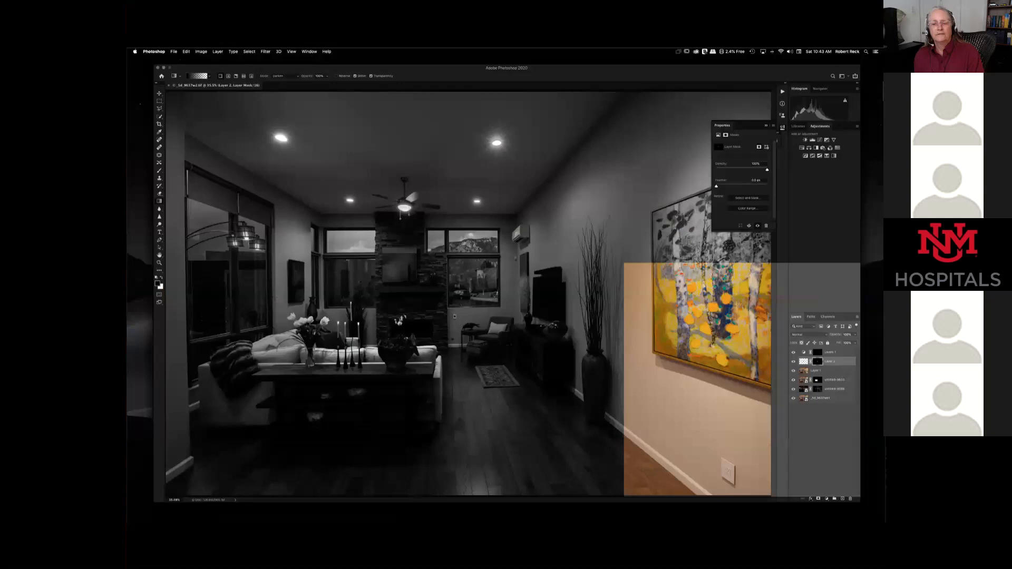
{"action": "key", "text": "Right"}
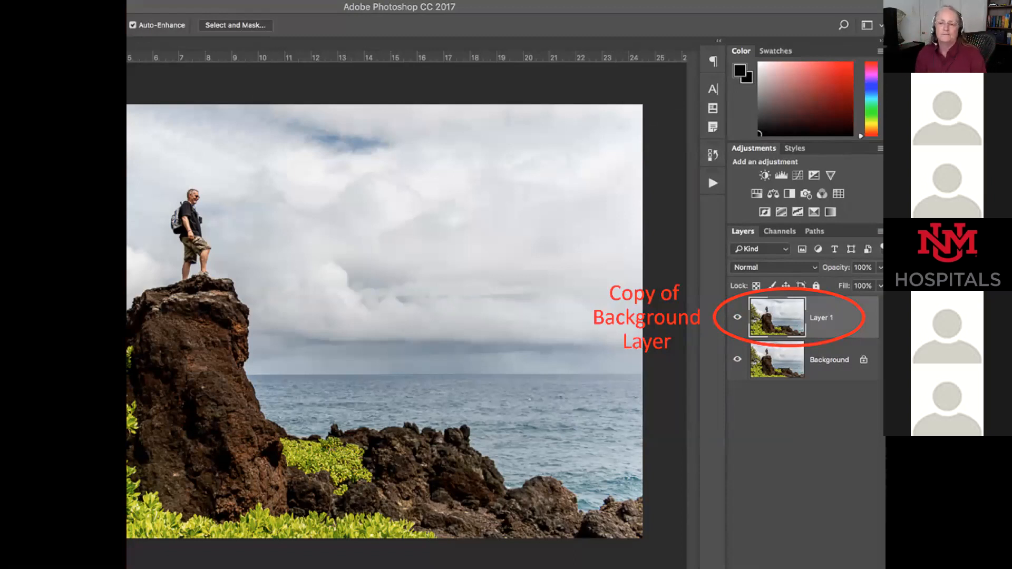
{"action": "key", "text": "Right"}
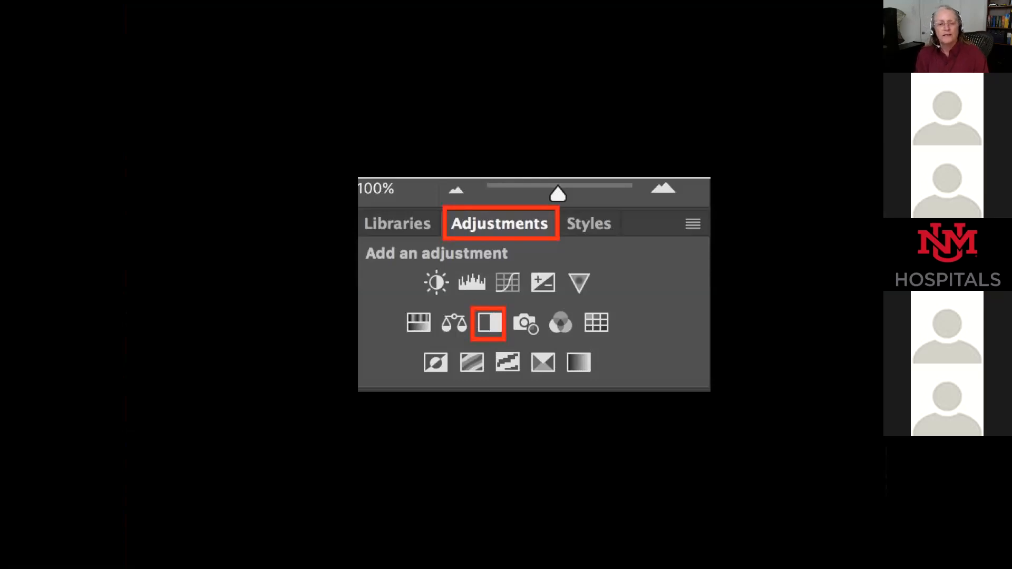
{"action": "key", "text": "Right"}
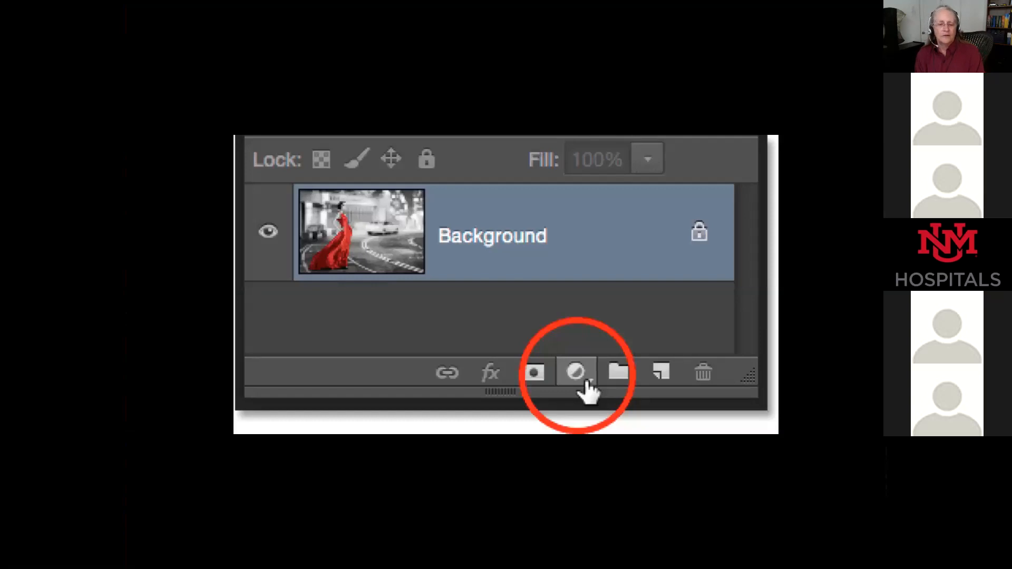
{"action": "key", "text": "Right"}
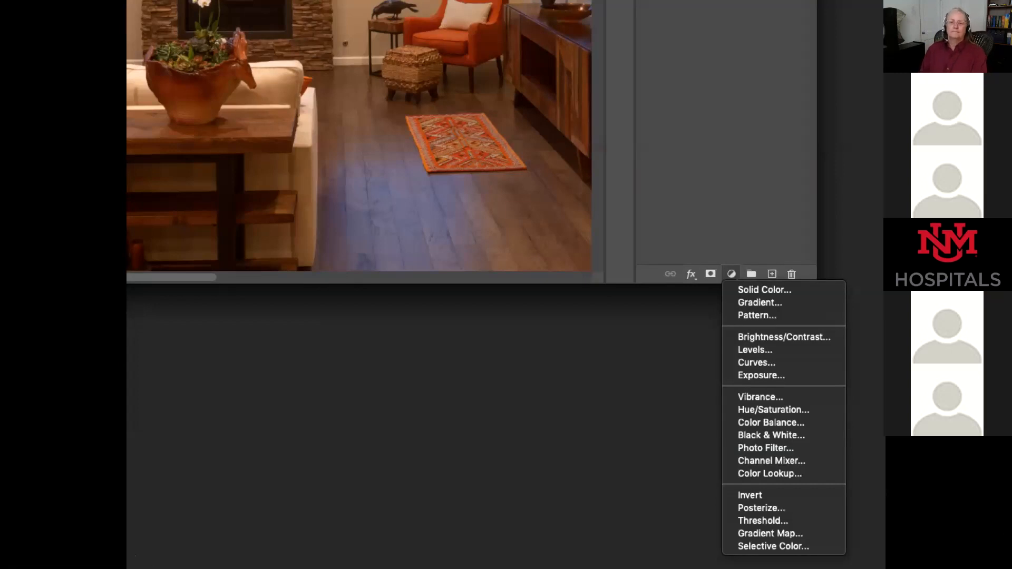
{"action": "left_click", "coordinate": [597, 532]}
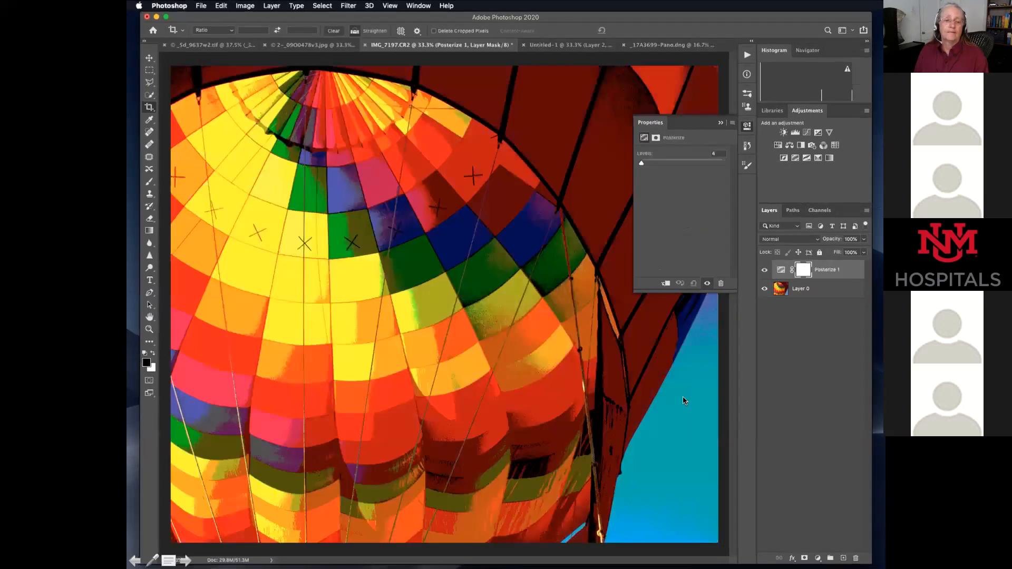
- Advance past the Lightroom Classic slide to the cellphone JPEG flower example and reveal its notes on the light flower and dull background
{"action": "key", "text": "super+Tab"}
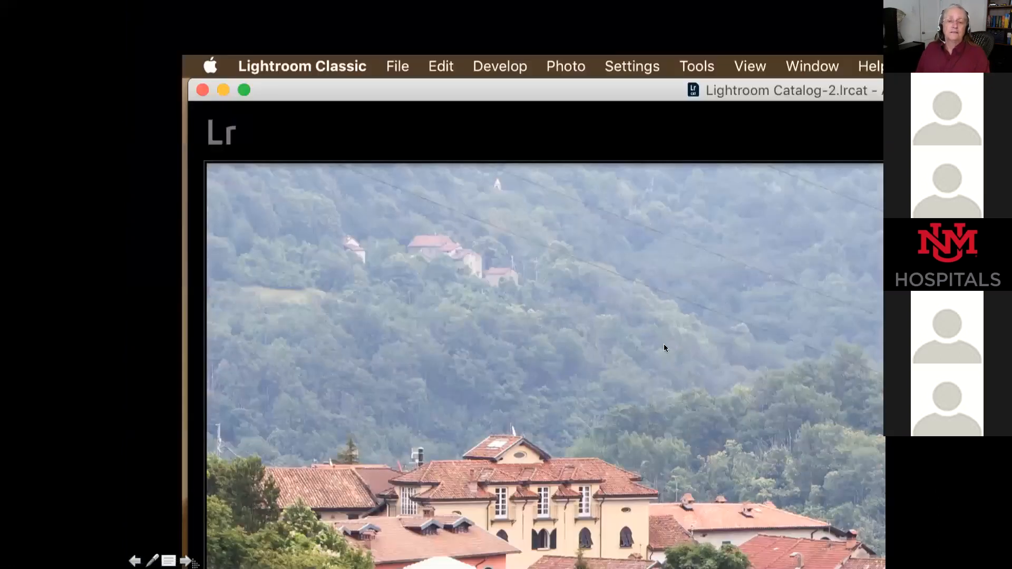
{"action": "key", "text": "super+Tab"}
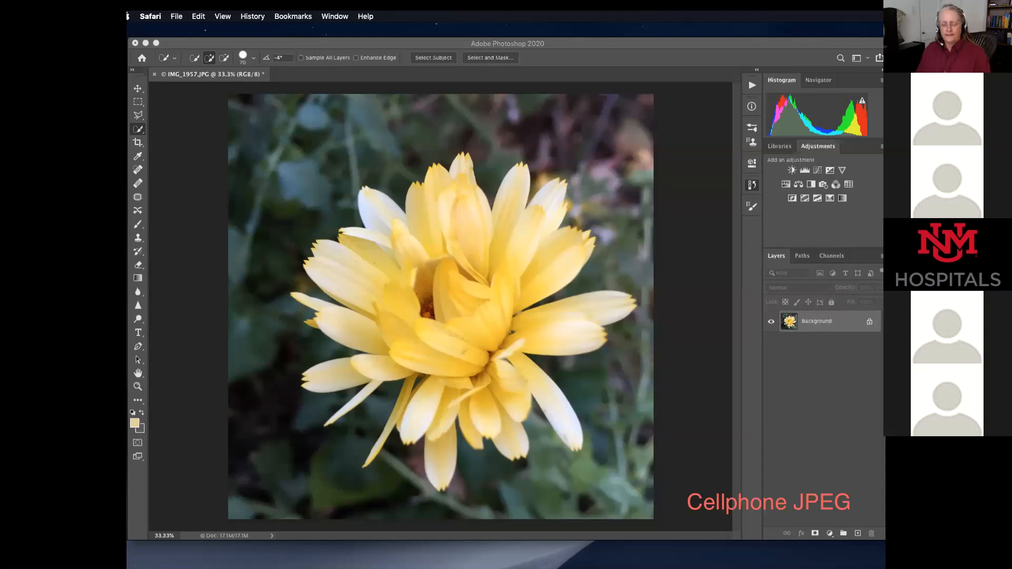
{"action": "key", "text": "Right"}
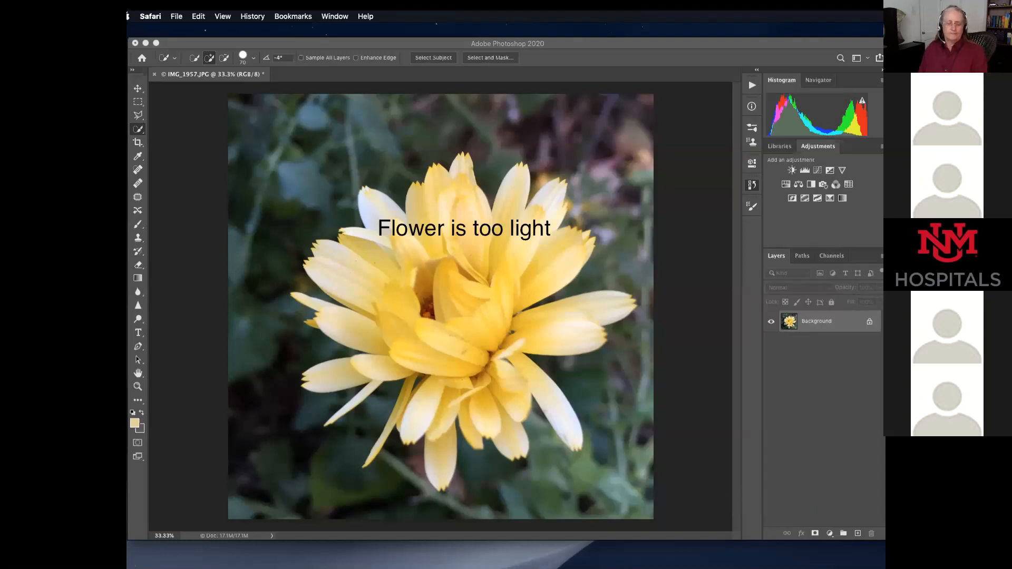
{"action": "key", "text": "Right"}
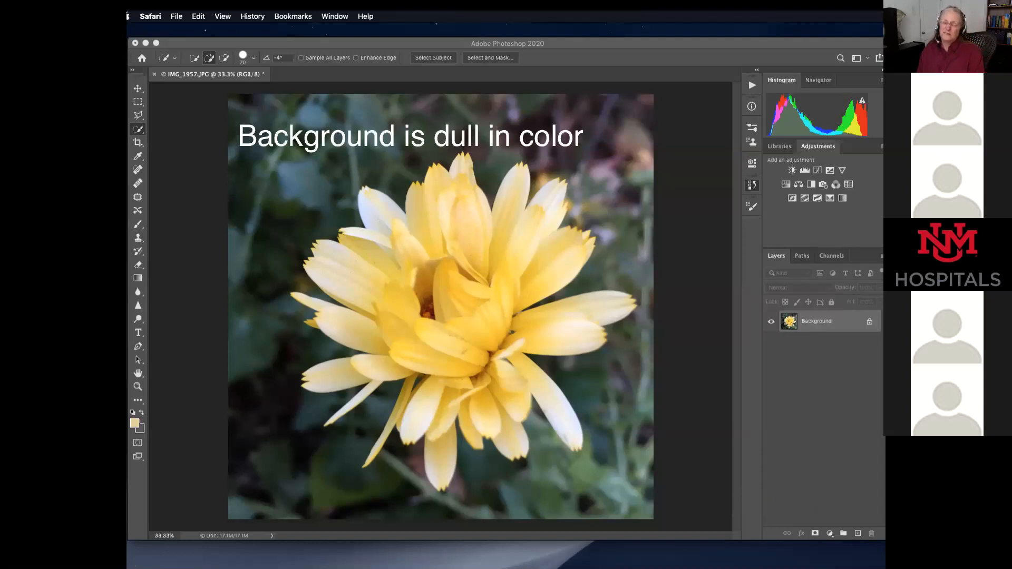
{"action": "key", "text": "Right"}
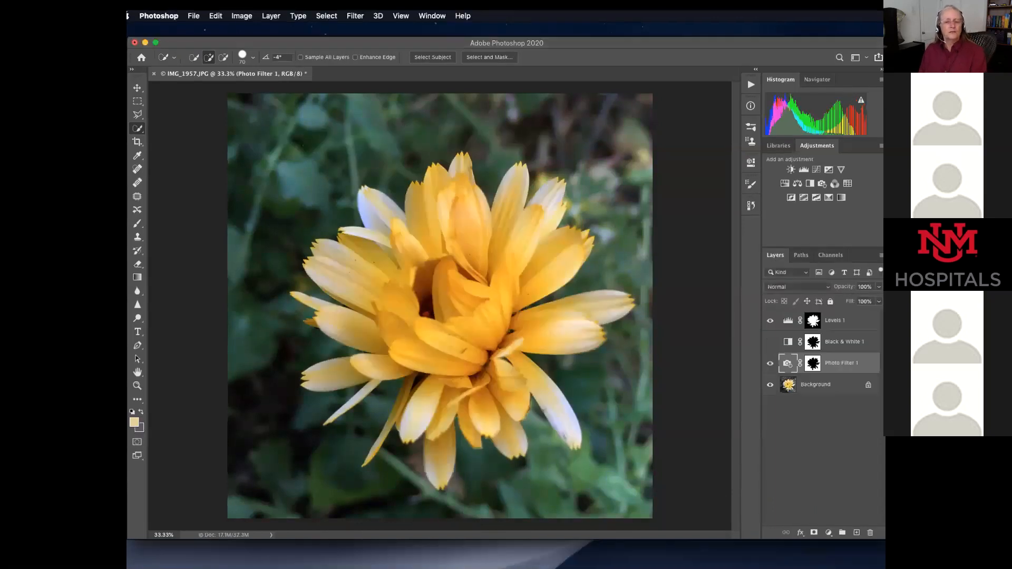
{"action": "key", "text": "Left"}
{"action": "key", "text": "Right"}
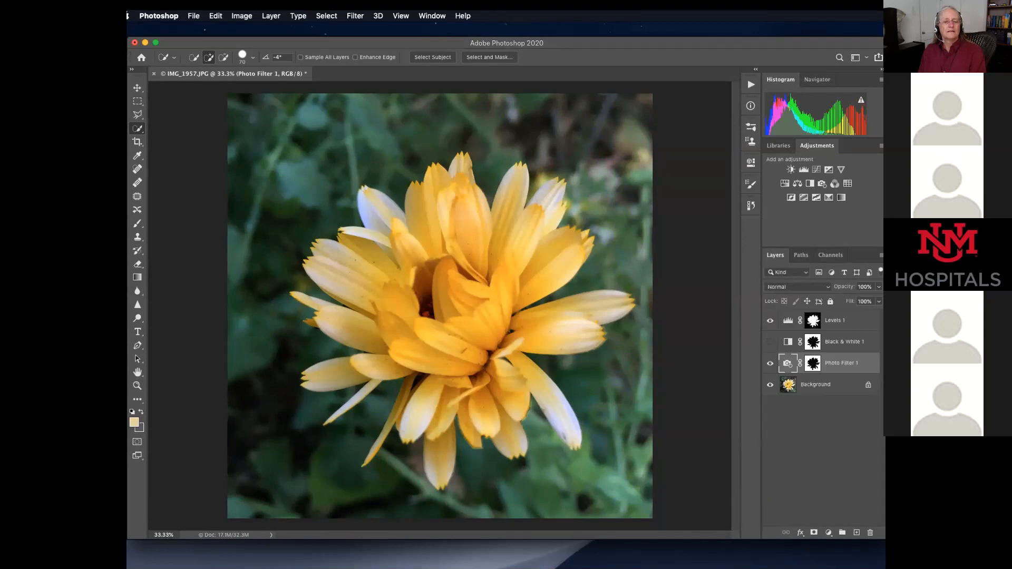
{"action": "key", "text": "Left"}
{"action": "key", "text": "Right"}
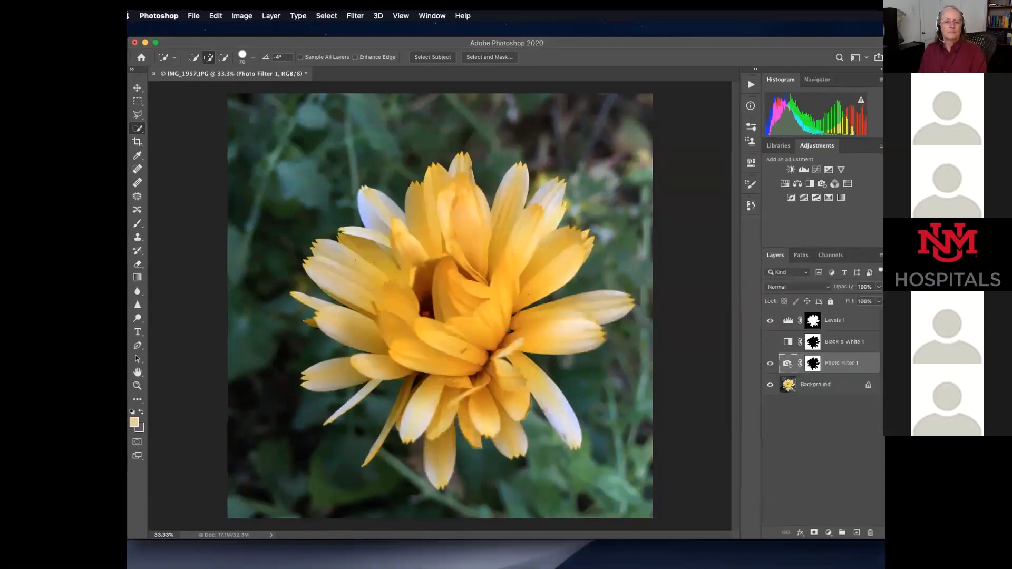
{"action": "key", "text": "Right"}
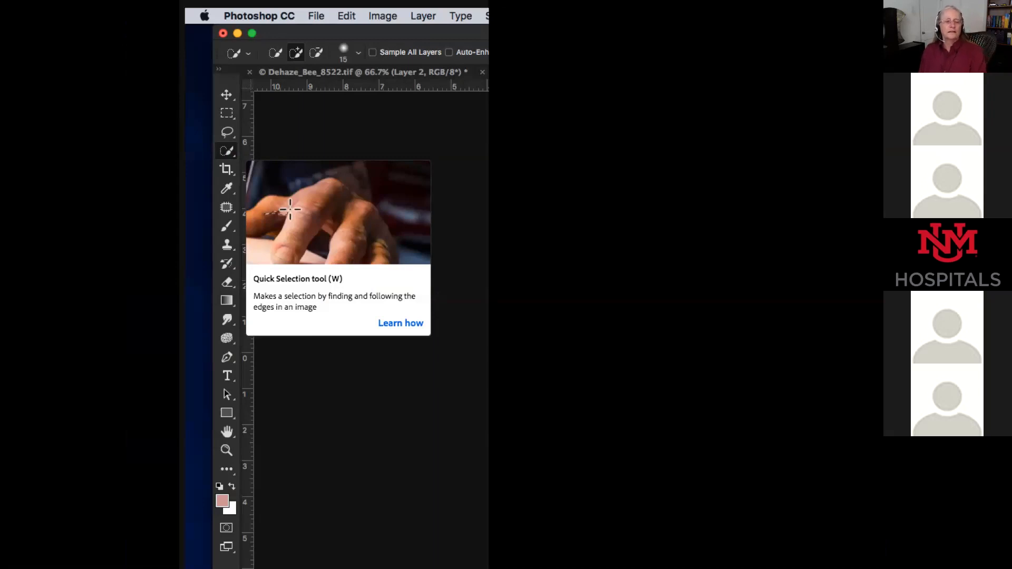
{"action": "key", "text": "Right"}
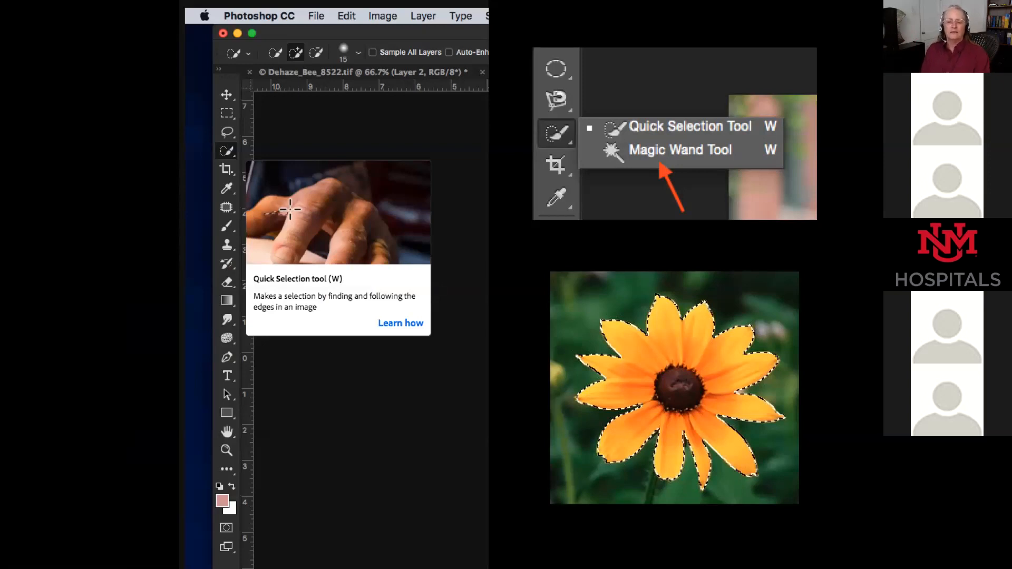
{"action": "key", "text": "Right"}
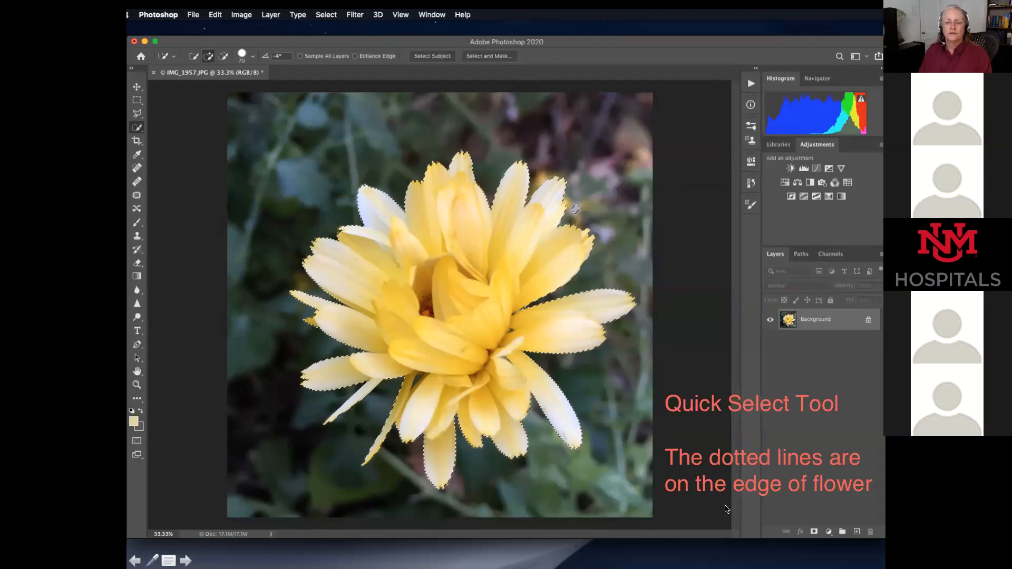
{"action": "left_click", "coordinate": [705, 522]}
{"action": "left_click", "coordinate": [705, 522]}
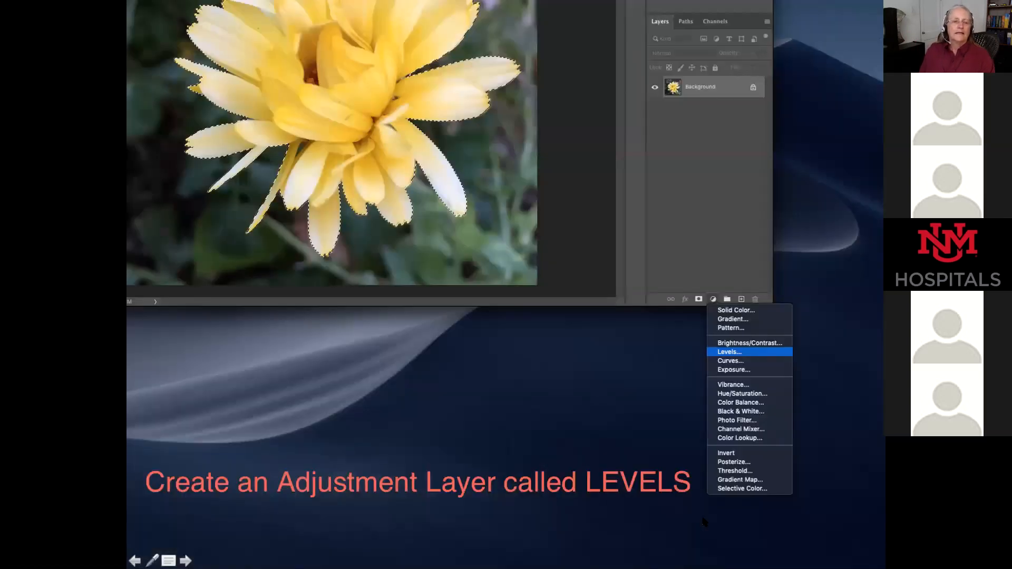
{"action": "key", "text": "Left"}
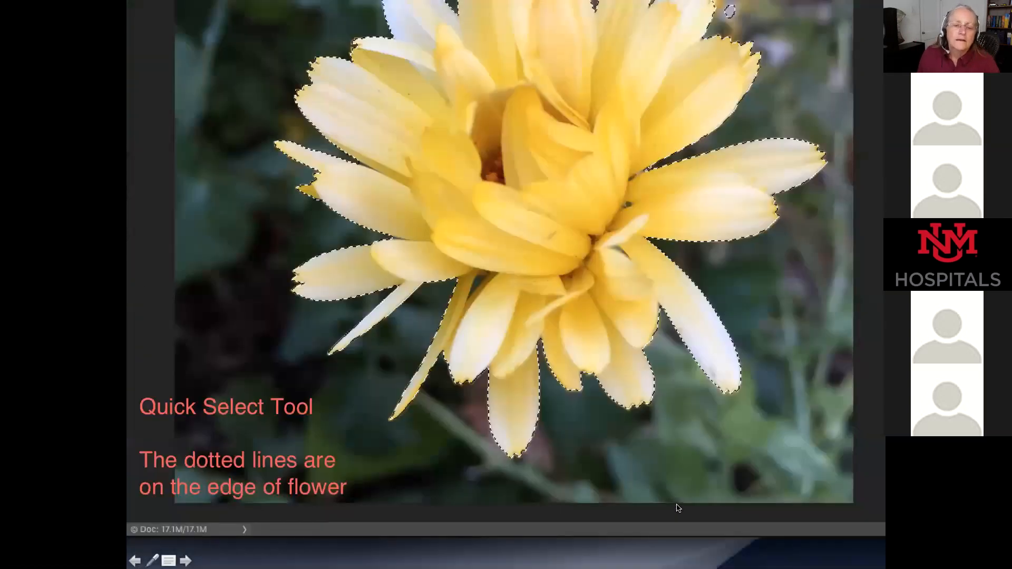